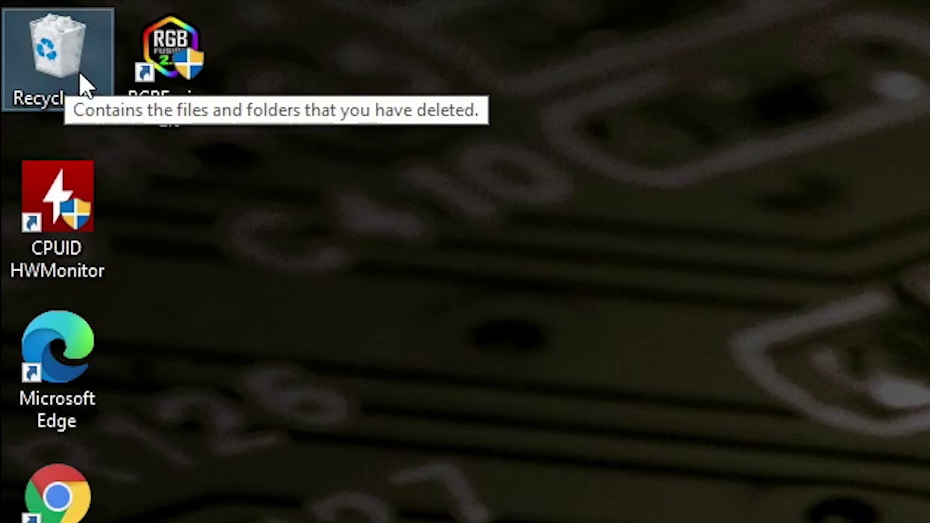
- Open the Recycle Bin to examine its contents and management tools, then close its window
right_click(76, 63)
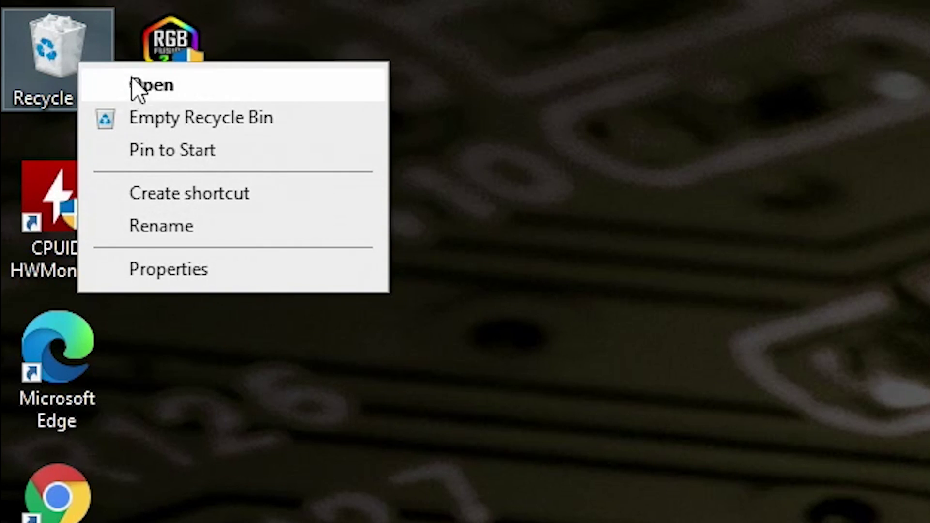
left_click(153, 88)
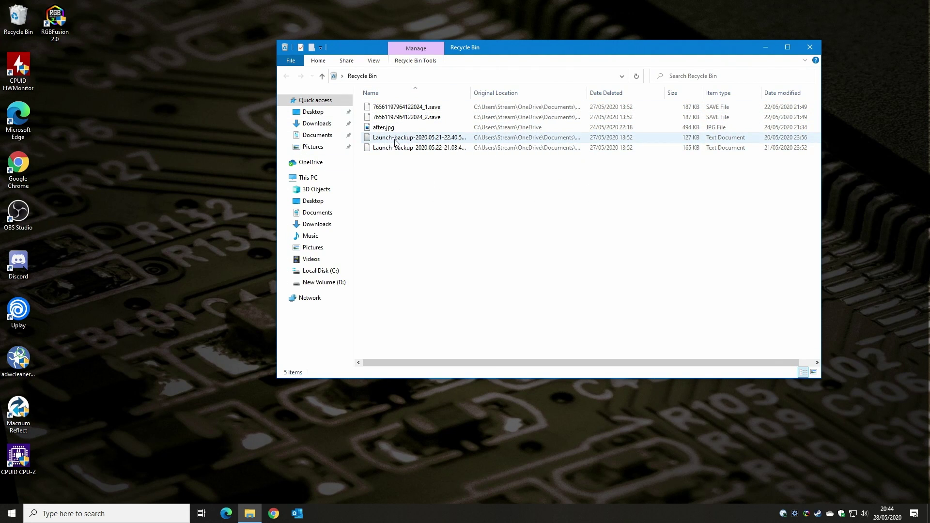
left_click(322, 65)
left_click(391, 62)
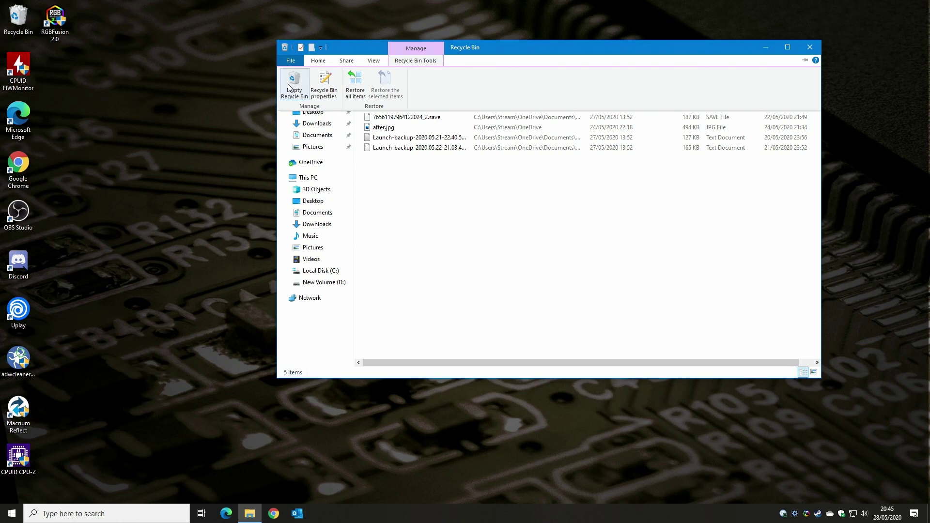
left_click(810, 47)
- Empty the Recycle Bin and permanently delete all of its items
right_click(20, 21)
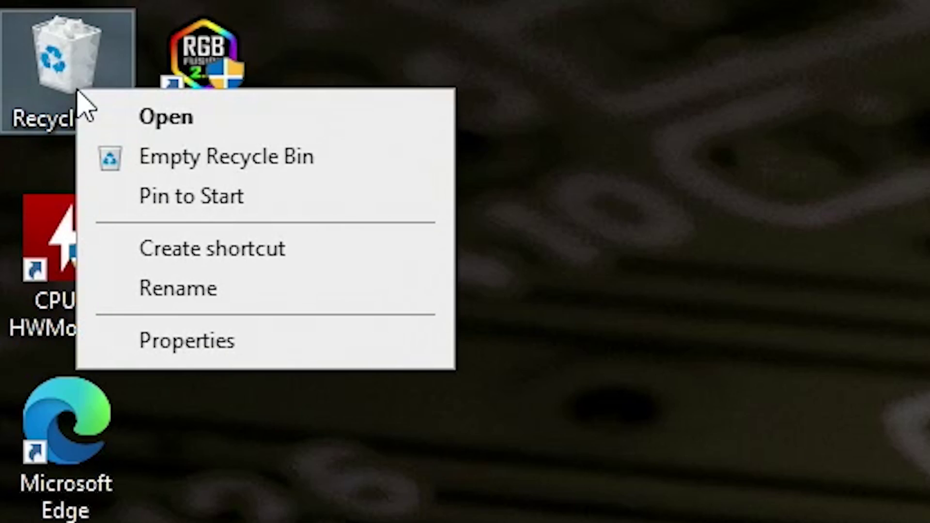
left_click(235, 159)
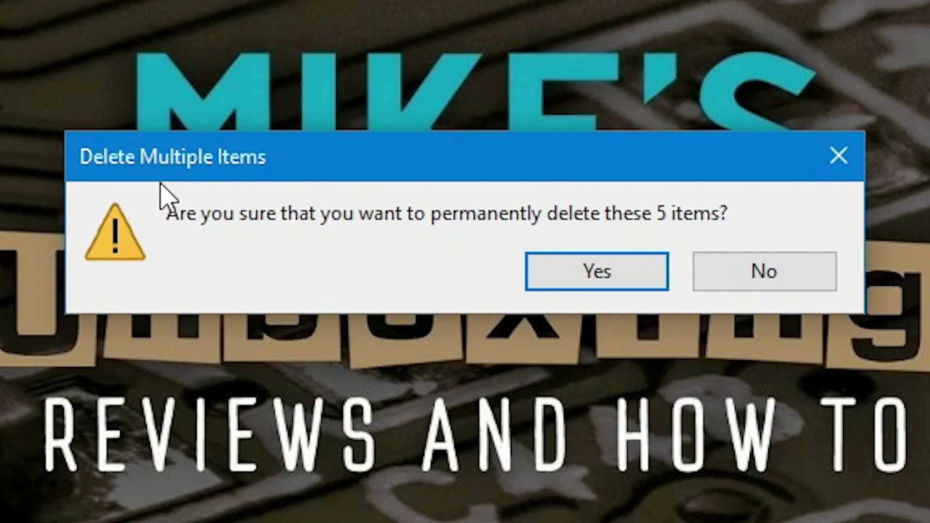
left_click(573, 279)
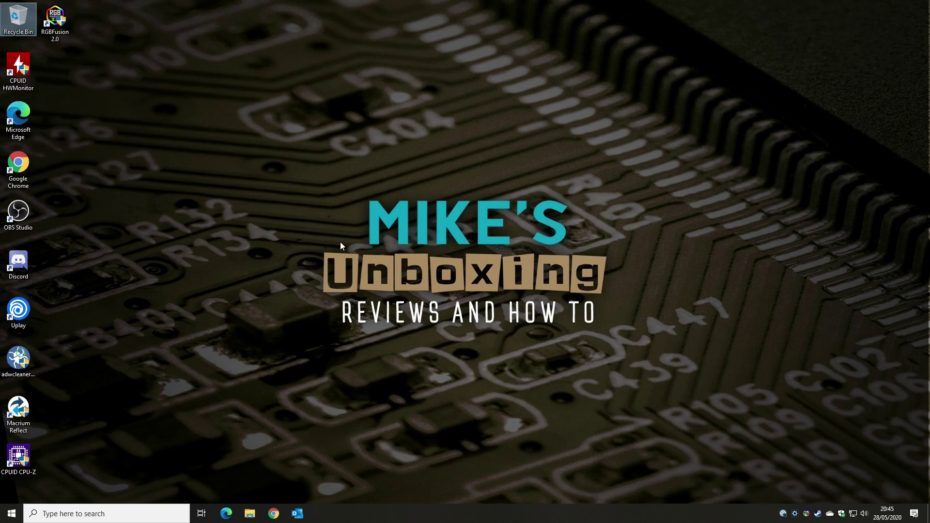
- Search Windows for %temp%, open the matching folder and reposition its window on the desktop
left_click(123, 517)
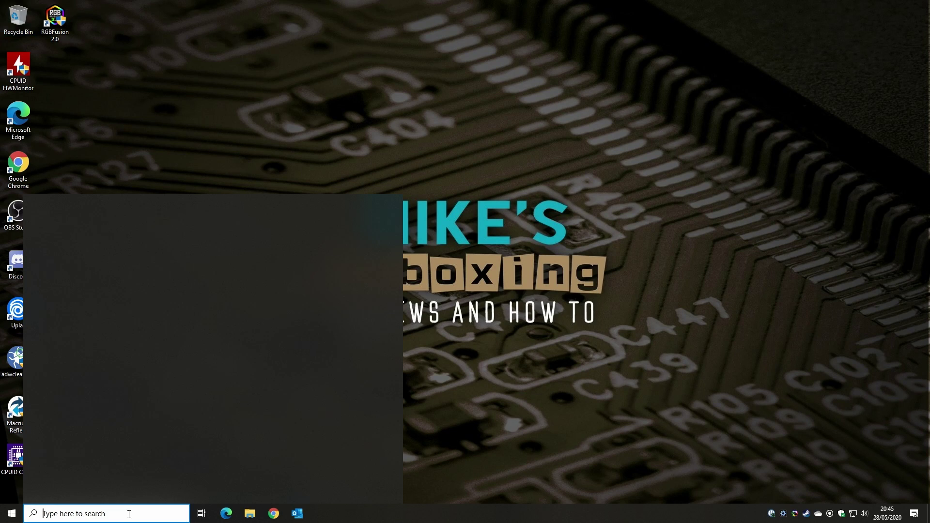
type("%")
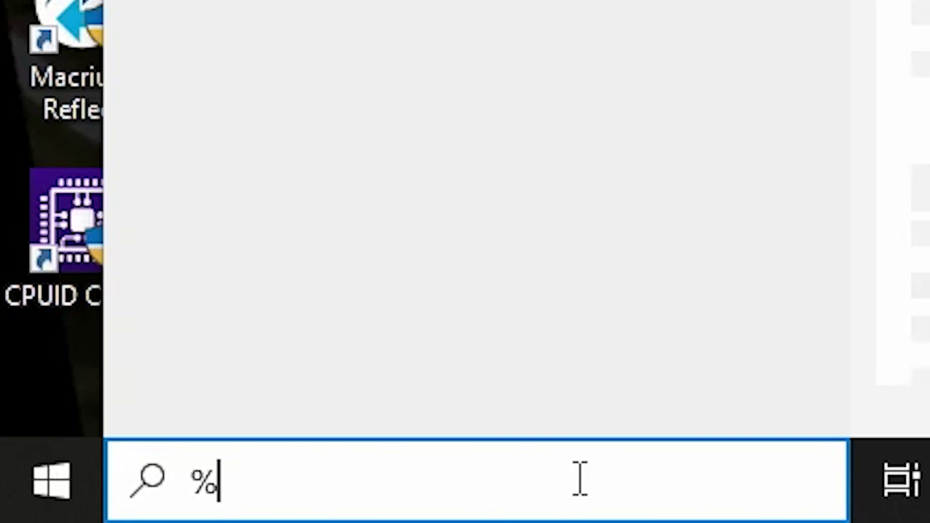
type("temp")
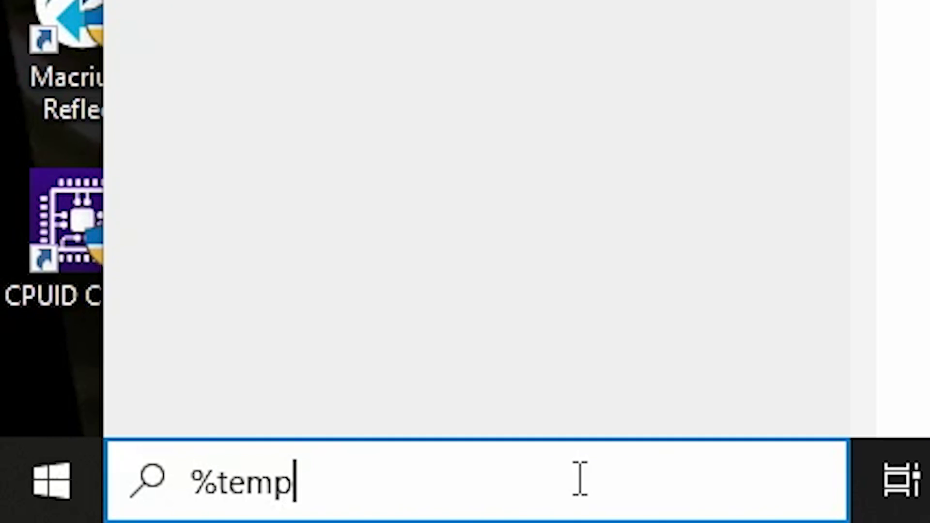
type("%")
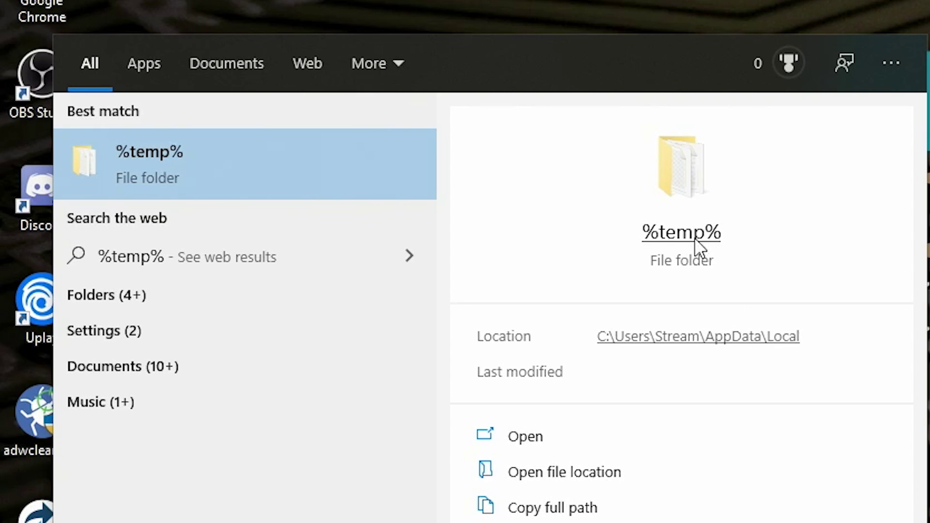
left_click(693, 234)
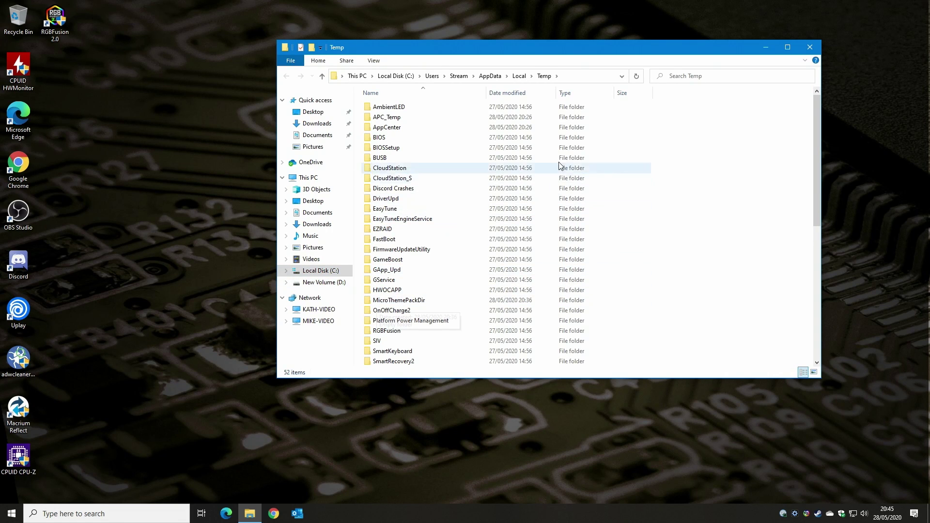
left_click_drag(529, 48, 438, 76)
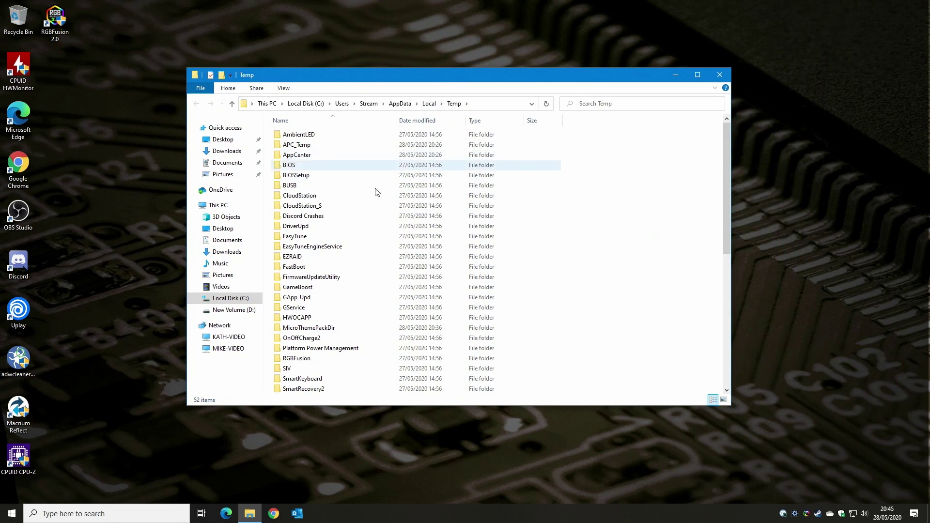
- Look through the Temp folder's contents and sort them by date modified, newest first
scroll(335, 340, "down", 2)
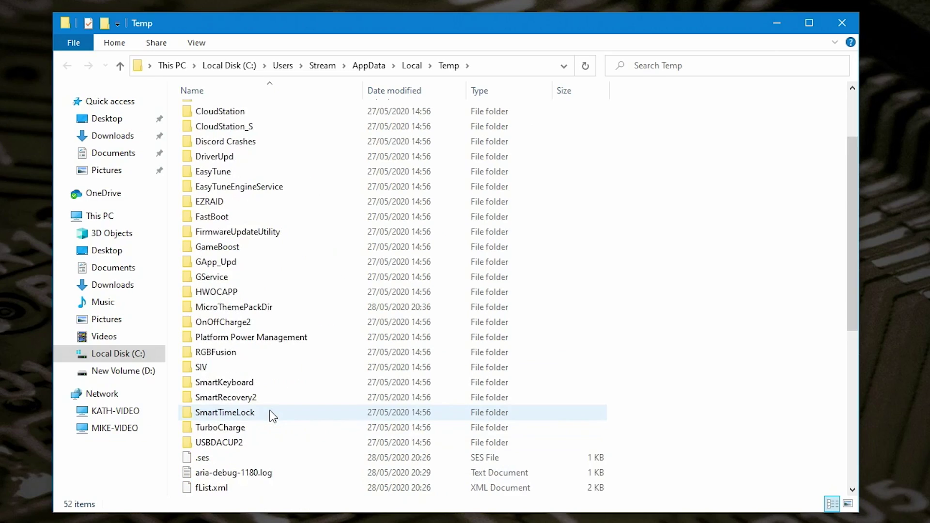
scroll(273, 416, "down", 4)
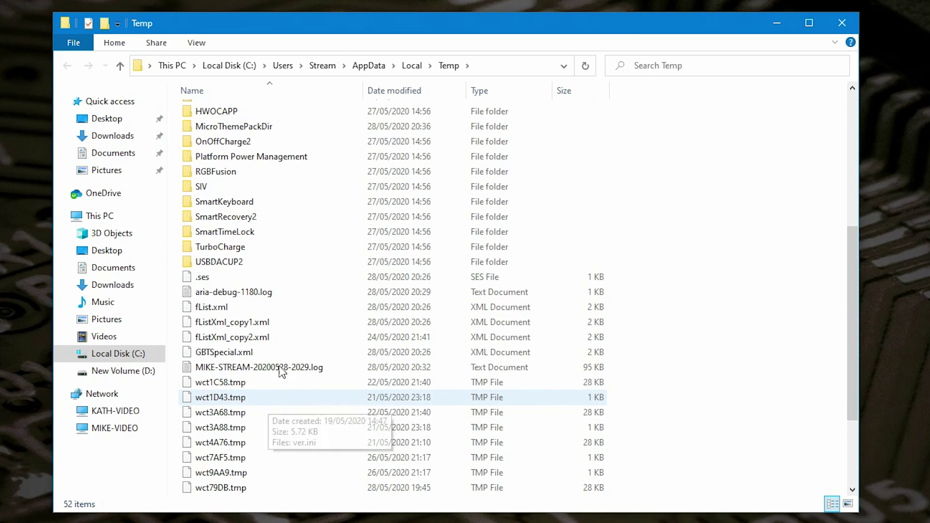
scroll(405, 339, "down", 1)
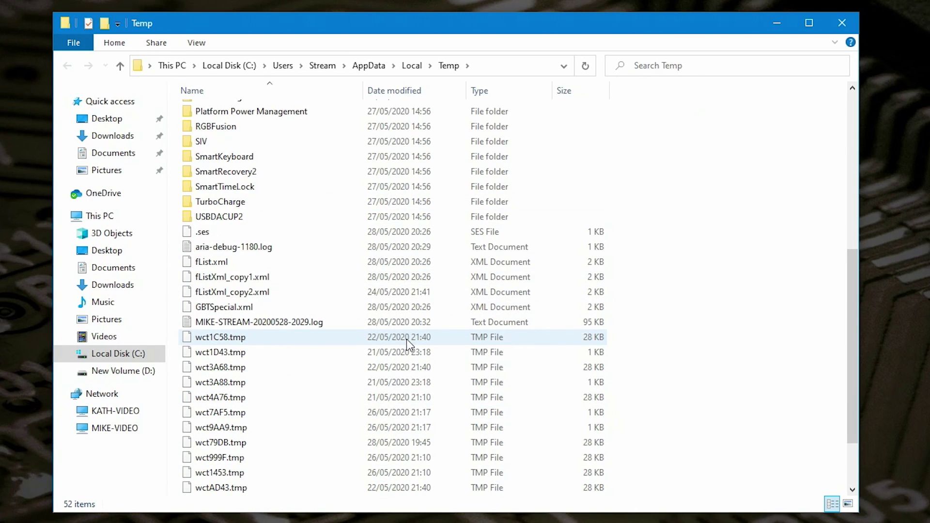
scroll(407, 320, "up", 3)
scroll(406, 303, "up", 3)
left_click(430, 90)
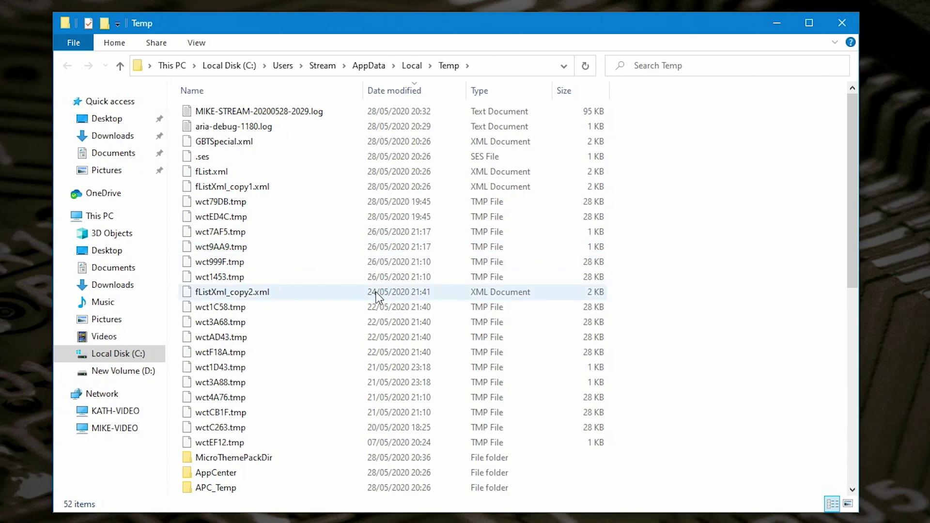
- Delete all Temp items from wct7AF5.tmp through the USBDACUP2 folder at the end of the list
left_click(387, 231)
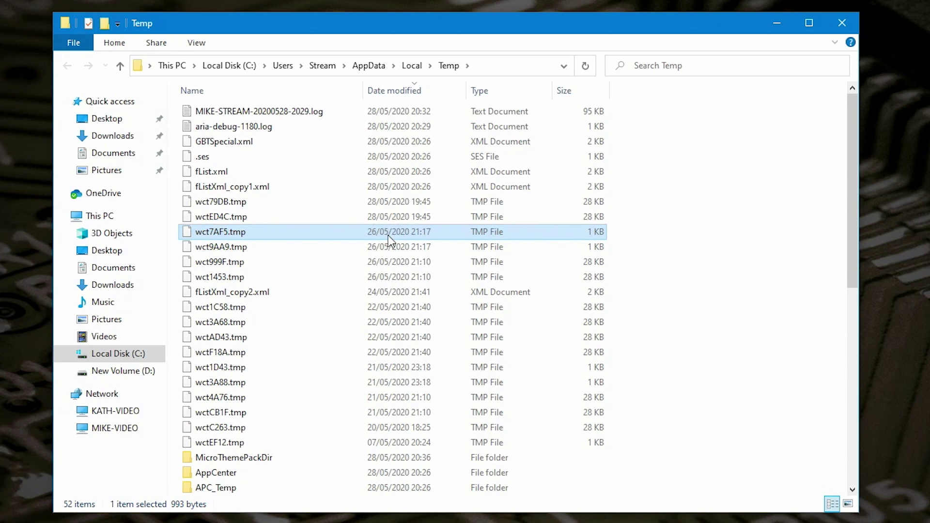
left_click_drag(856, 209, 821, 445)
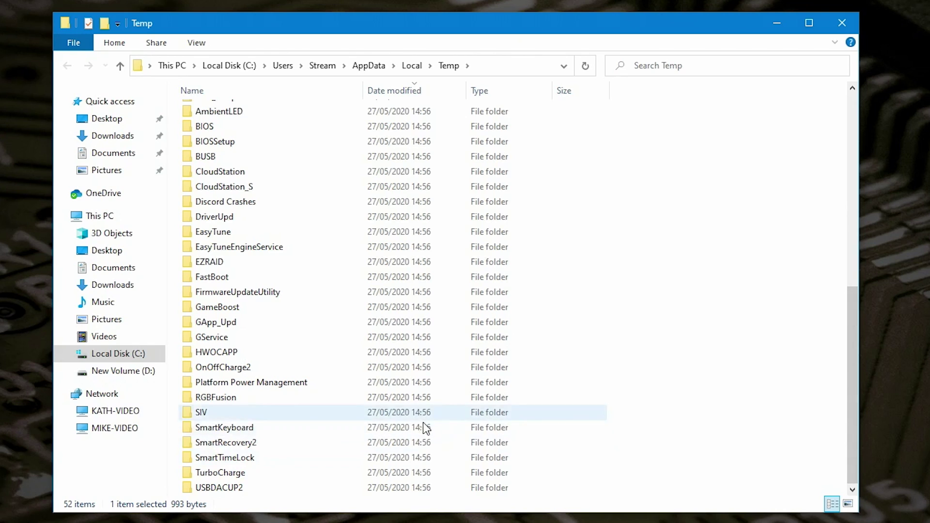
left_click(270, 488, "shift")
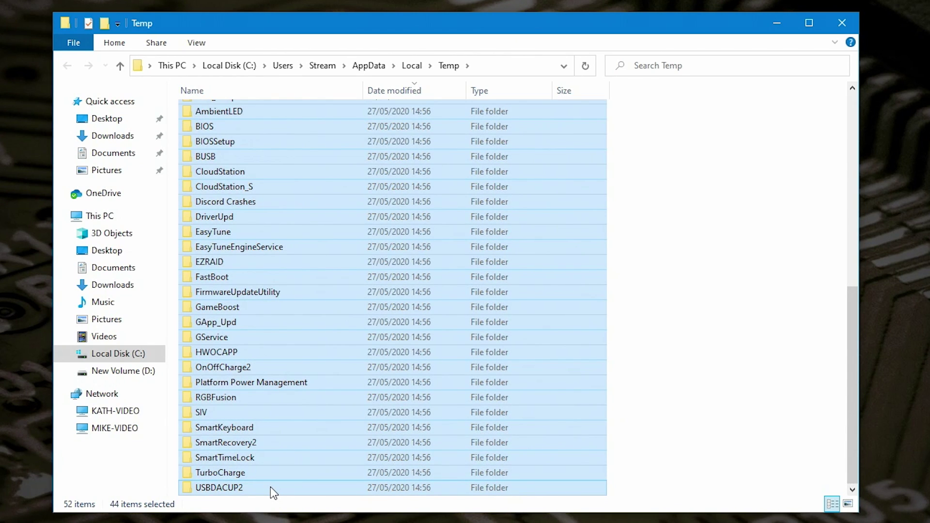
right_click(294, 292)
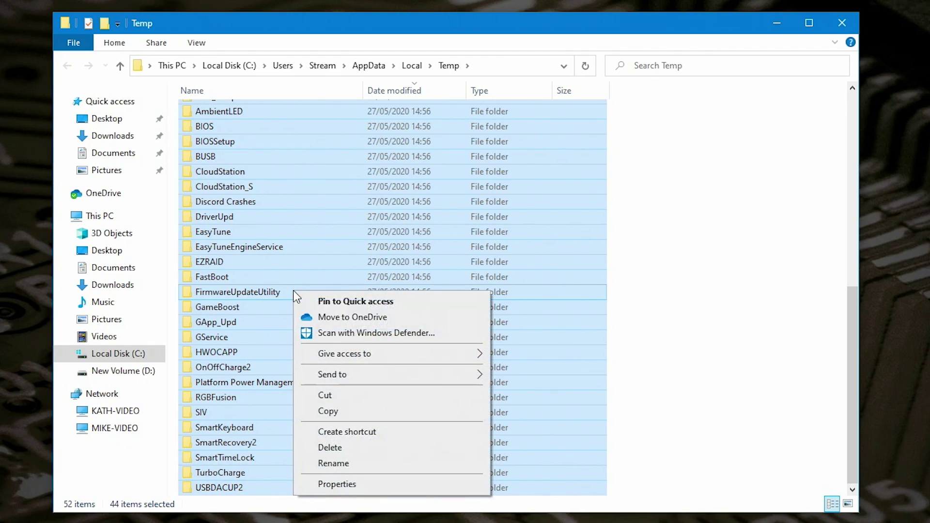
left_click(335, 449)
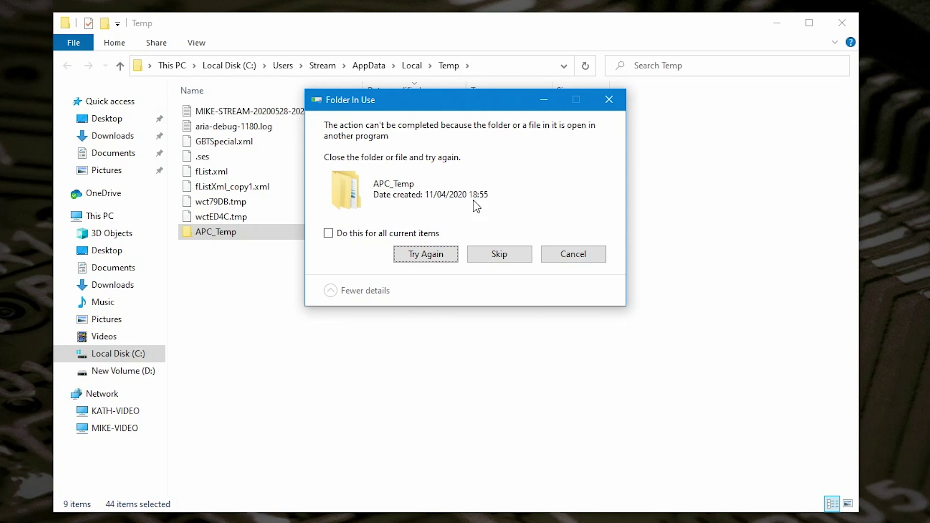
- Retry deleting the in-use APC_Temp folder, skip it, and close the Temp folder window
left_click_drag(408, 109, 352, 295)
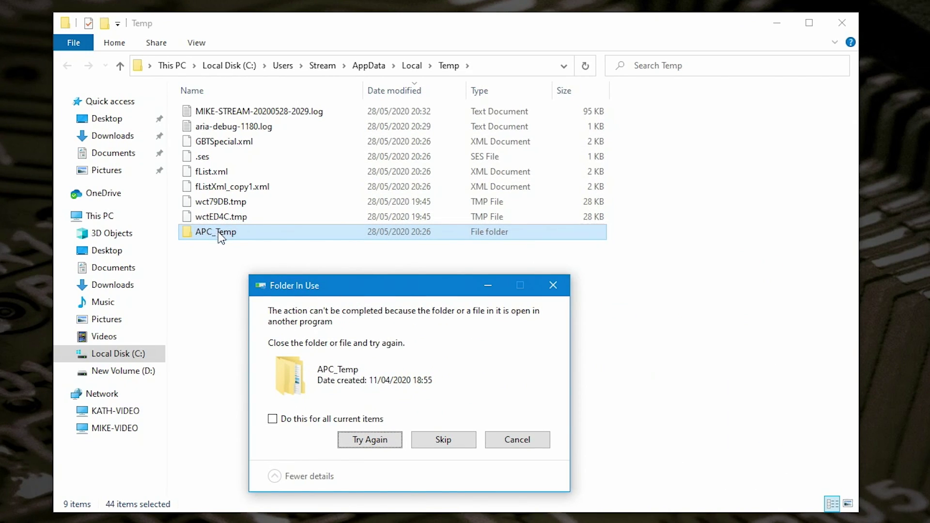
left_click(369, 439)
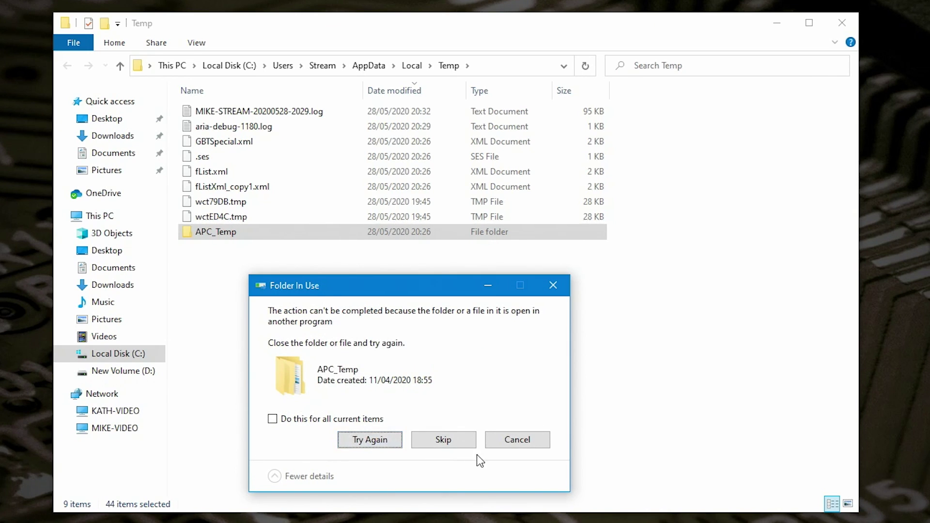
left_click(438, 441)
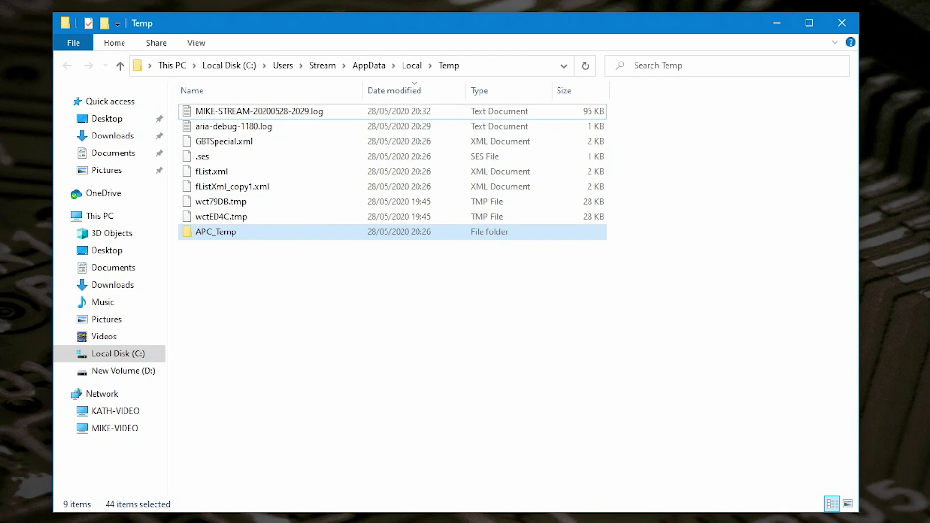
left_click(842, 23)
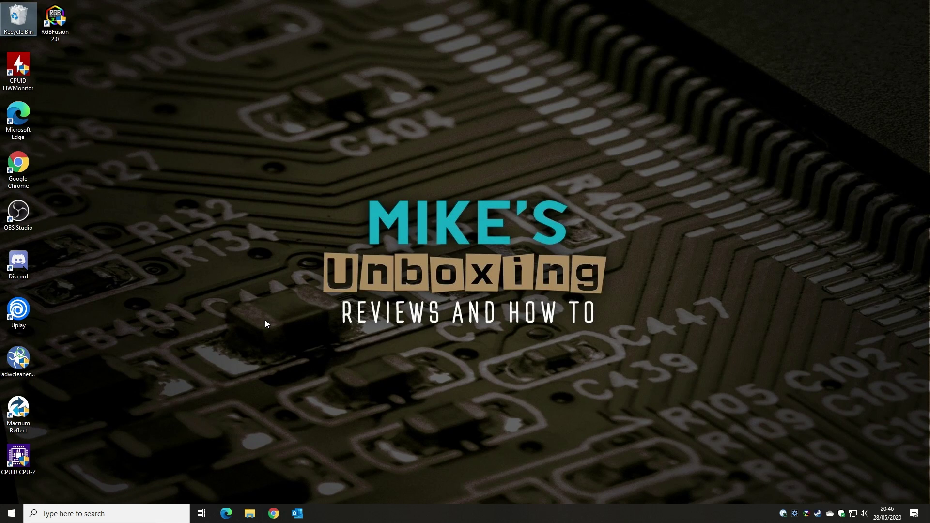
- Find and launch Disk Clean-up, and have it scan drive (C:)
left_click(132, 513)
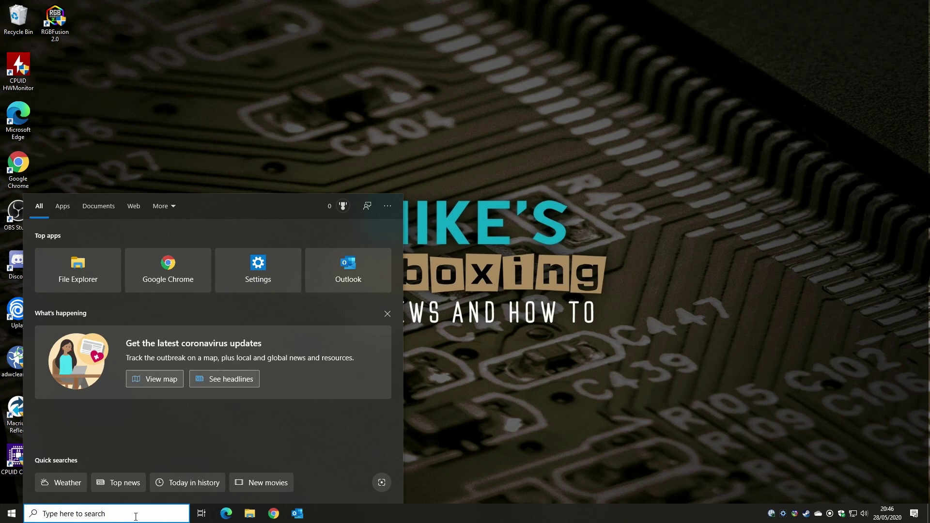
type("dis")
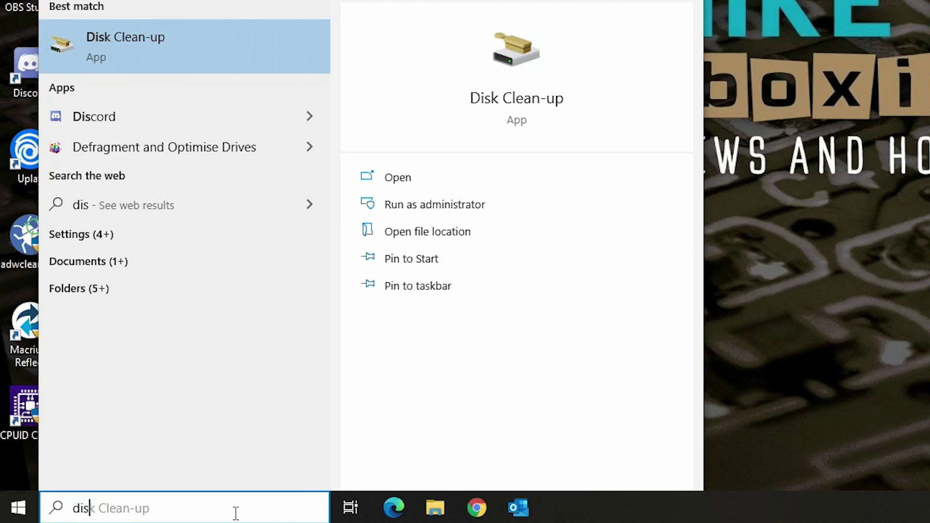
type("sk")
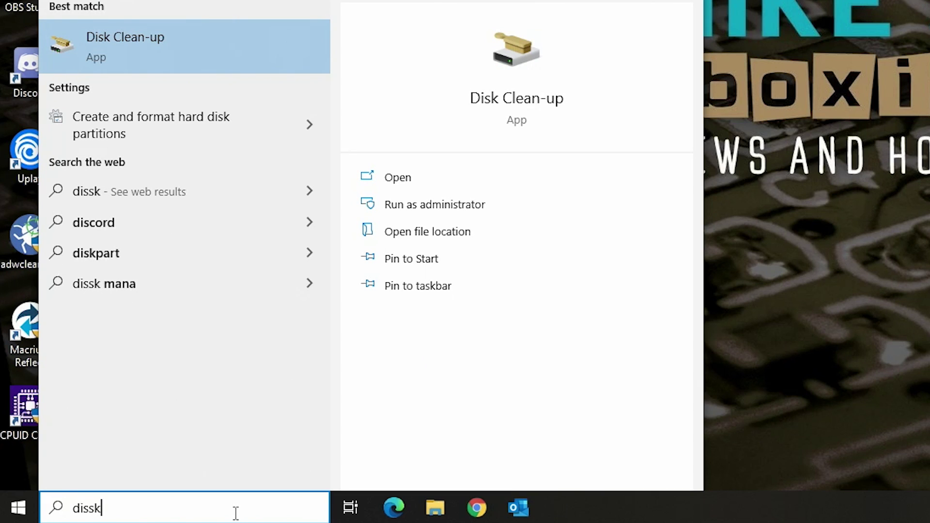
left_click(508, 99)
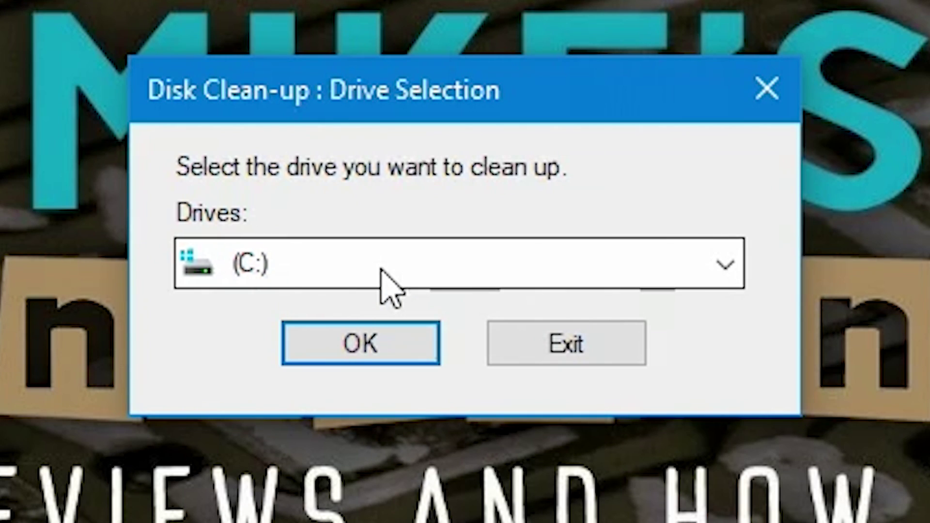
left_click(381, 271)
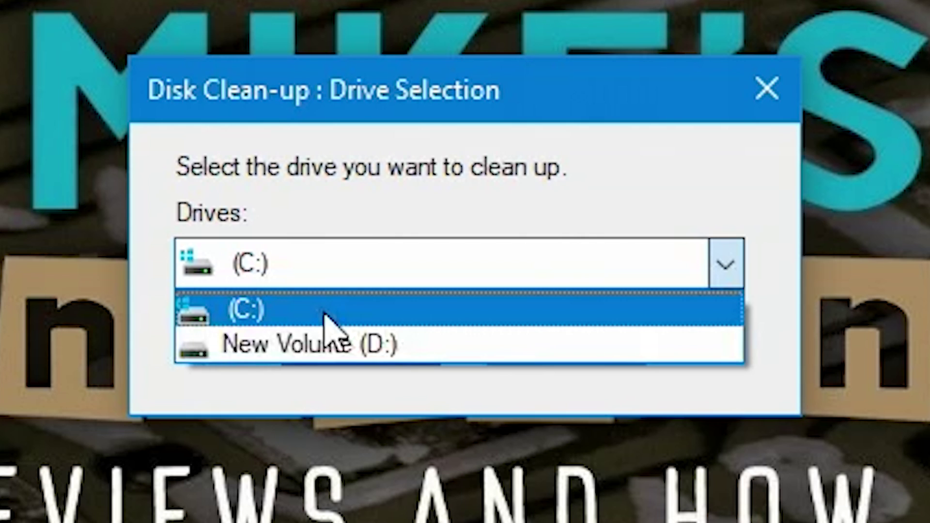
left_click(294, 311)
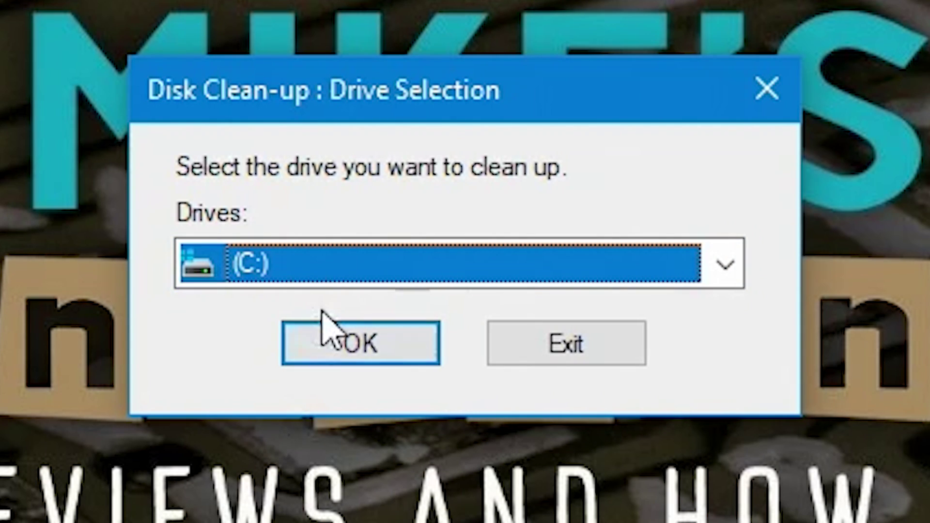
left_click(353, 345)
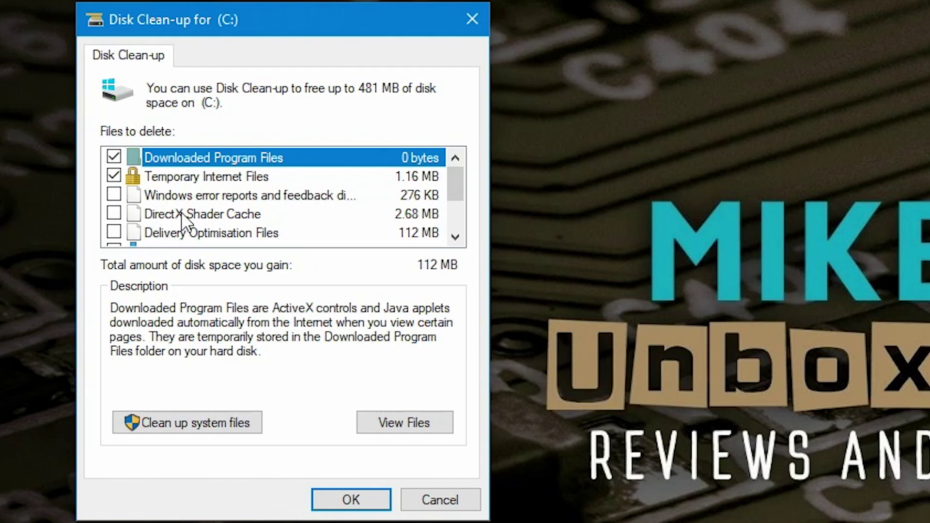
- Mark DirectX Shader Cache, Windows error reports, Delivery Optimisation Files, Recycle Bin and Temporary files for deletion
left_click(114, 213)
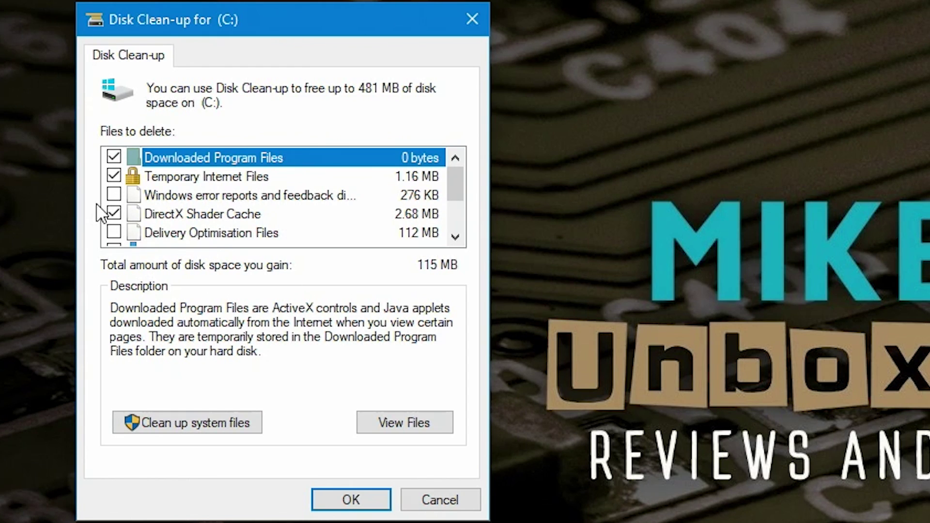
left_click(114, 195)
left_click(114, 233)
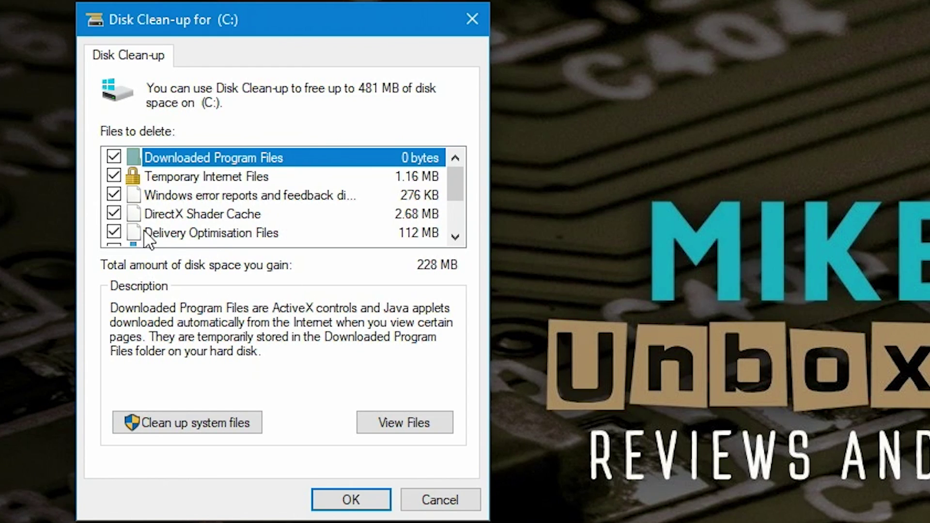
left_click(455, 237)
left_click(455, 236)
left_click(455, 237)
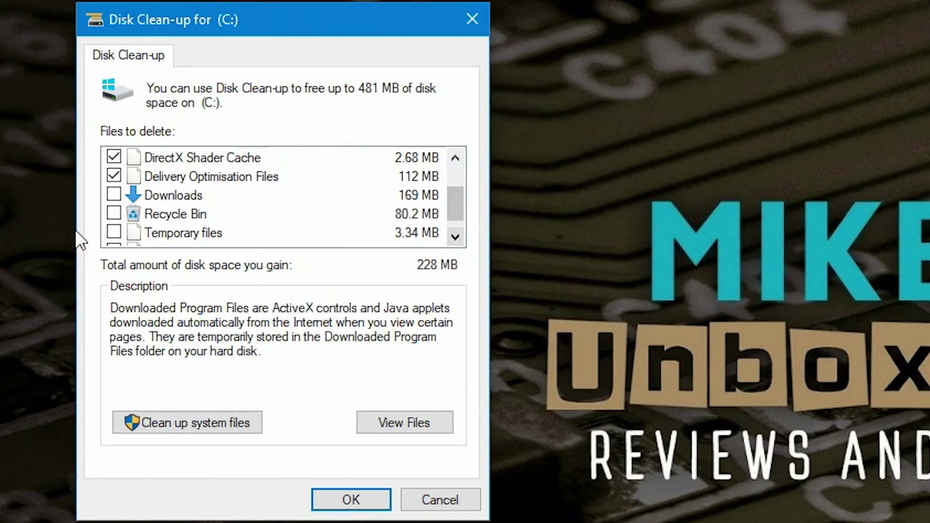
left_click(119, 217)
left_click(114, 232)
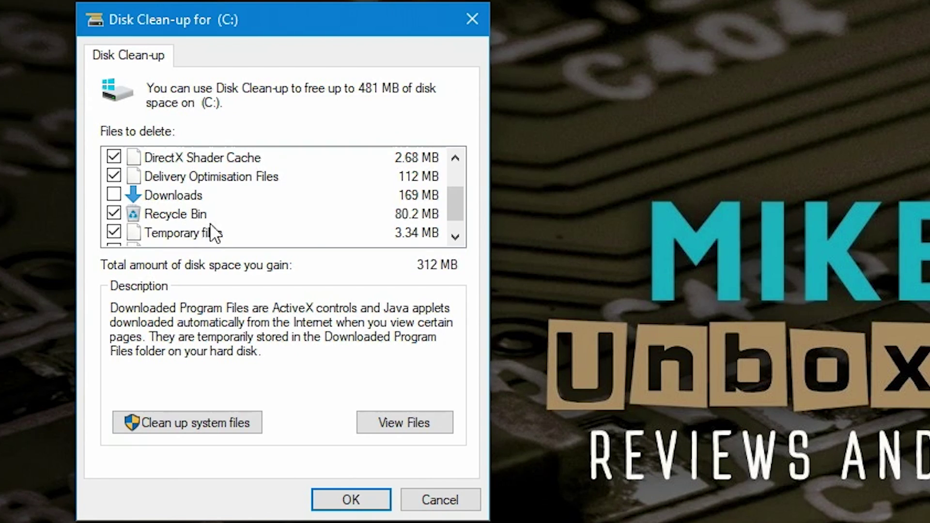
left_click(455, 237)
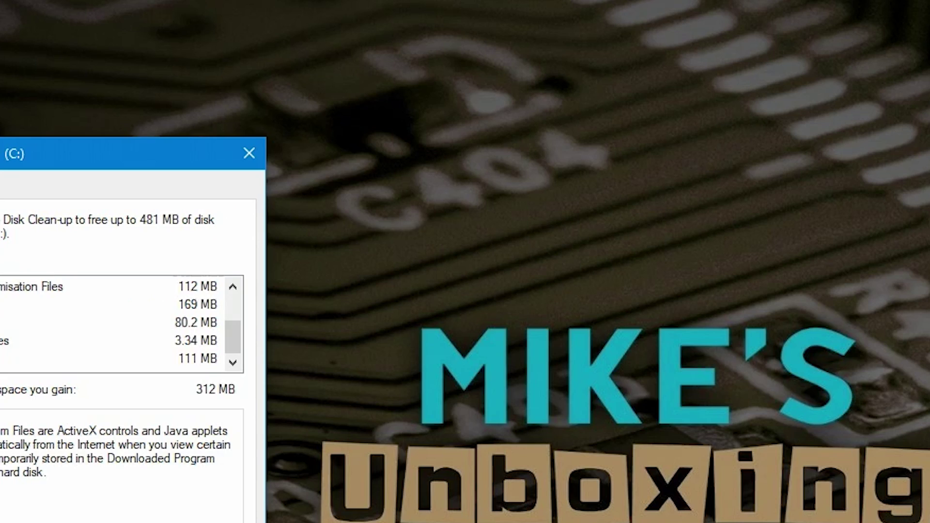
- Open the Downloads folder in File Explorer and check which files it holds
key("super+e")
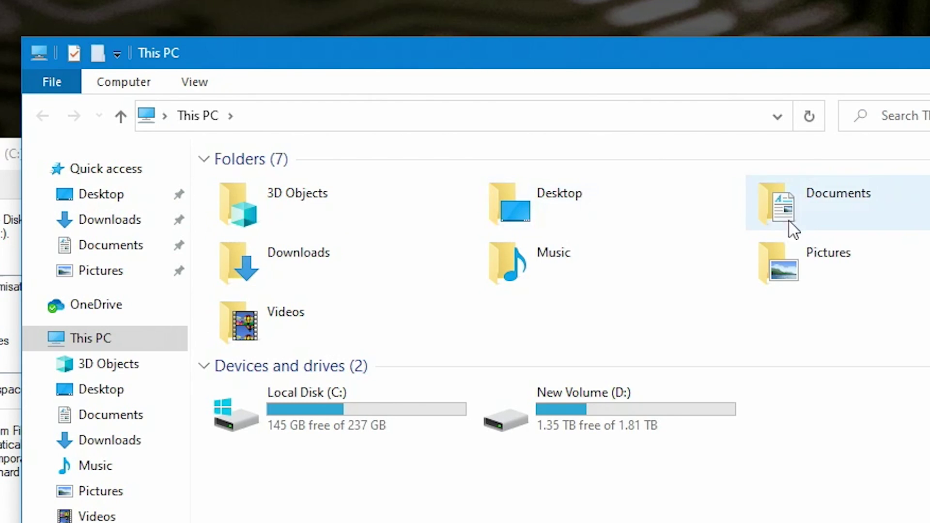
double_click(301, 265)
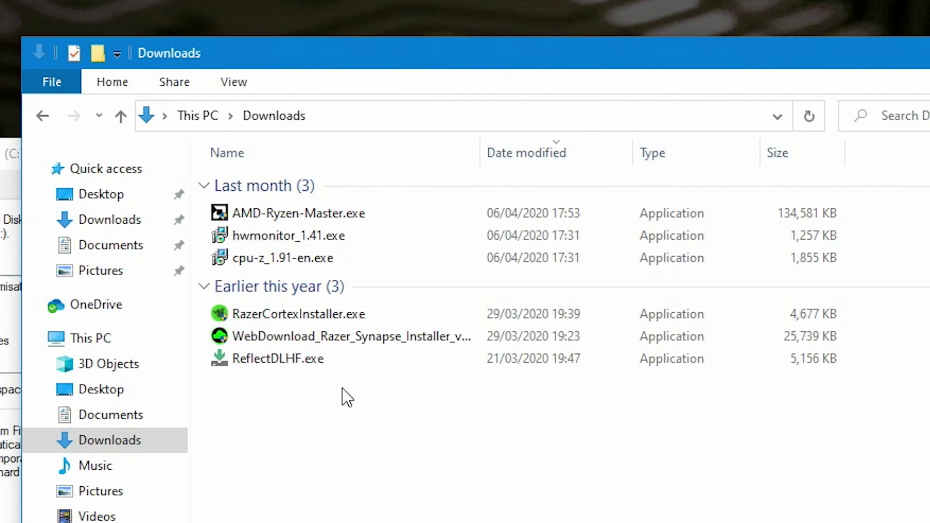
mouse_move(298, 323)
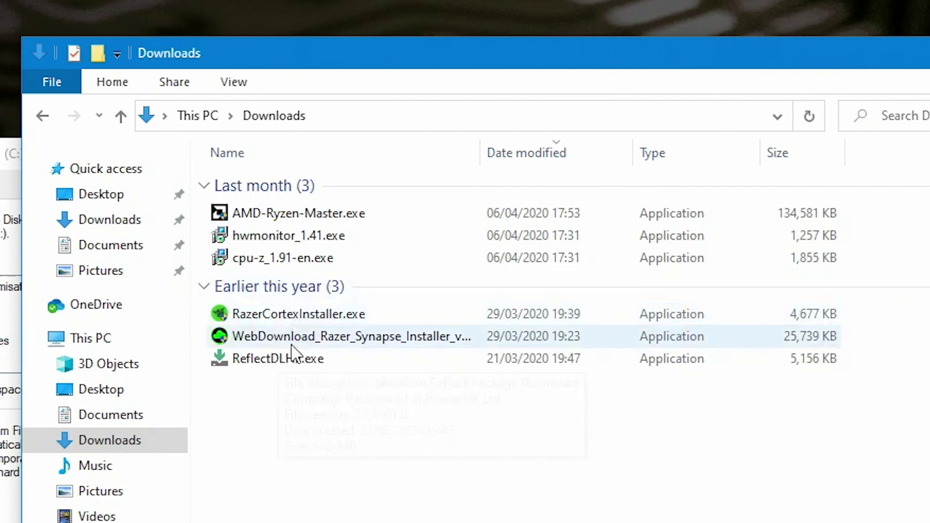
mouse_move(270, 340)
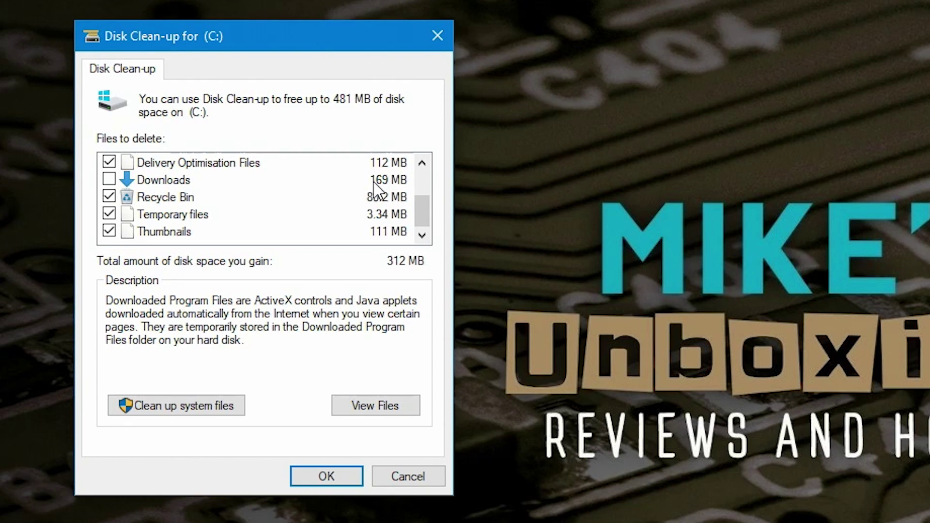
- Run the clean-up on the marked categories, keeping Downloads excluded, and confirm the permanent deletion
left_click(109, 179)
left_click(326, 477)
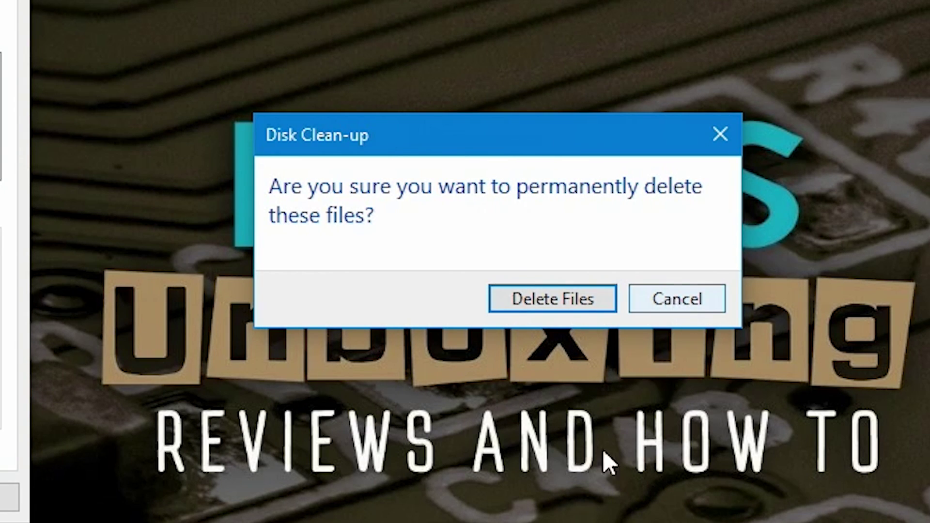
left_click(526, 298)
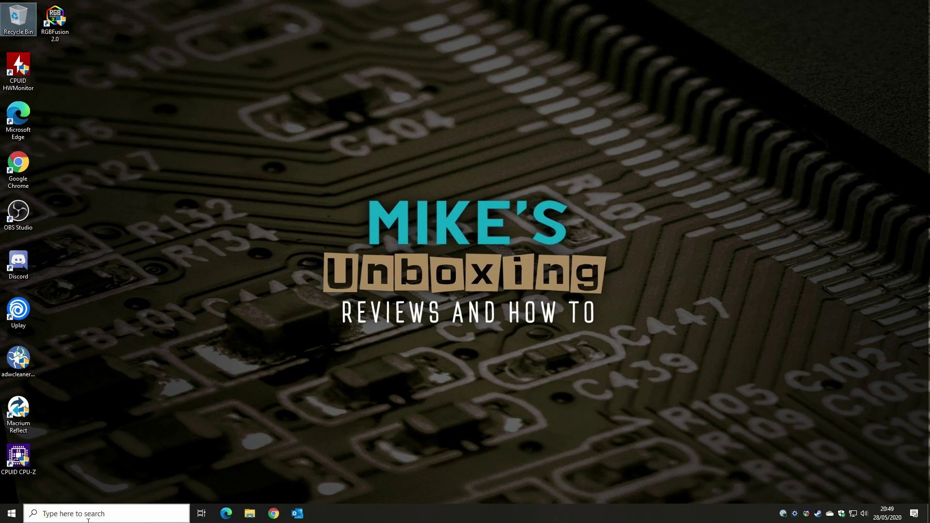
- Find and relaunch Disk Clean-up, and scan drive (C:) again
left_click(117, 511)
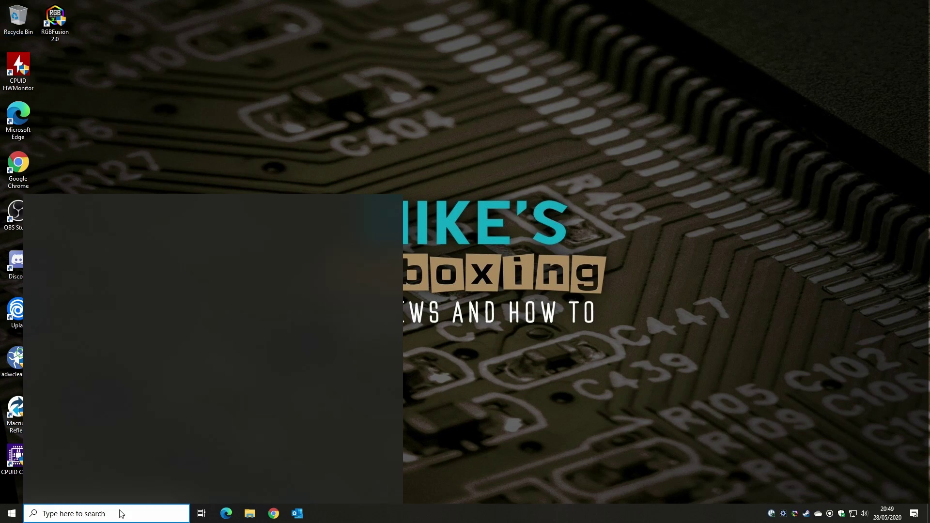
type("disk")
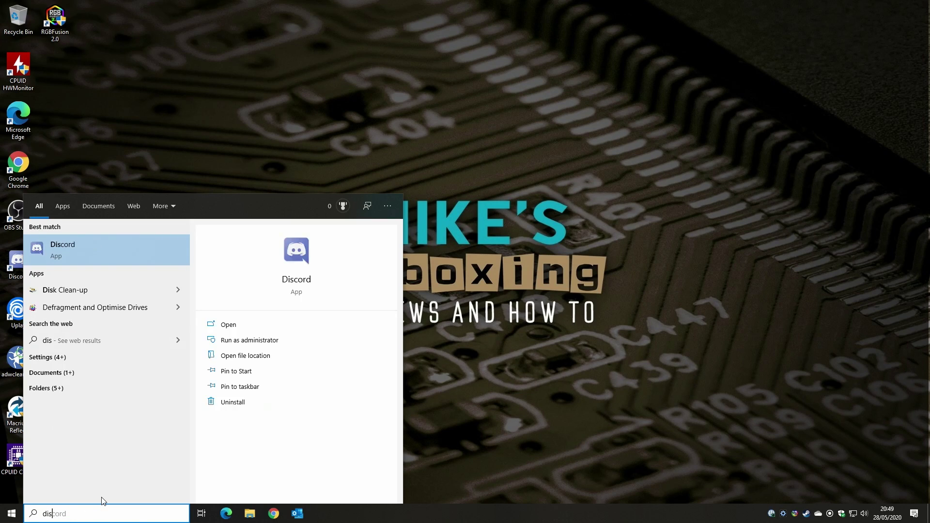
left_click(292, 280)
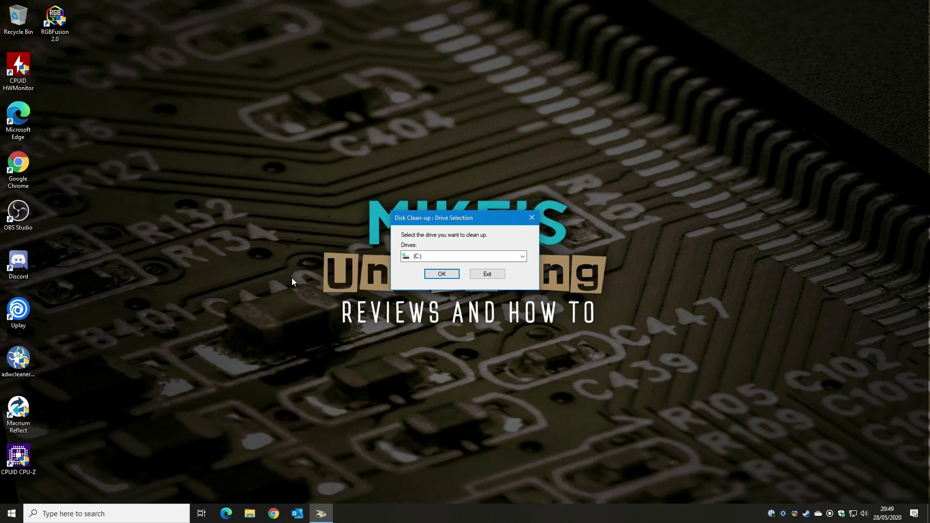
left_click(440, 275)
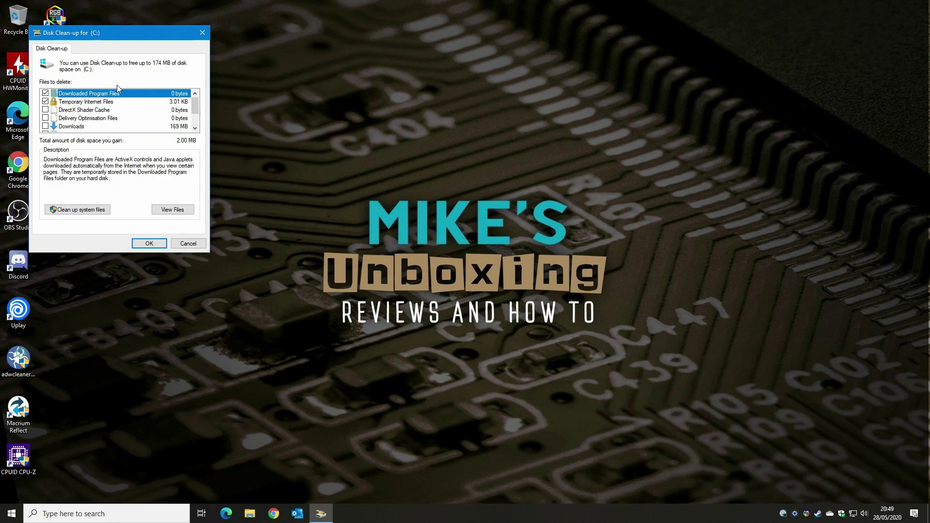
- Switch Disk Clean-up to cleaning up system files and scan drive (C:) for them
left_click_drag(136, 39, 390, 110)
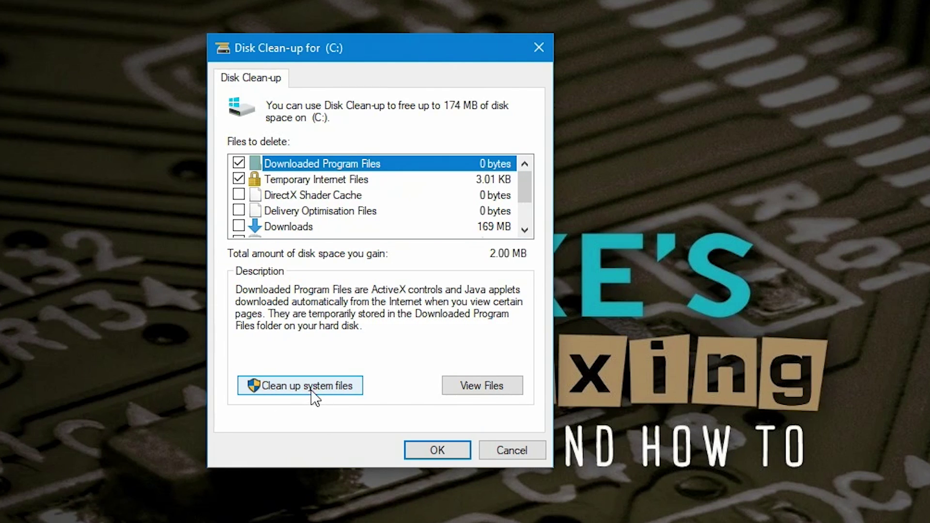
left_click(310, 390)
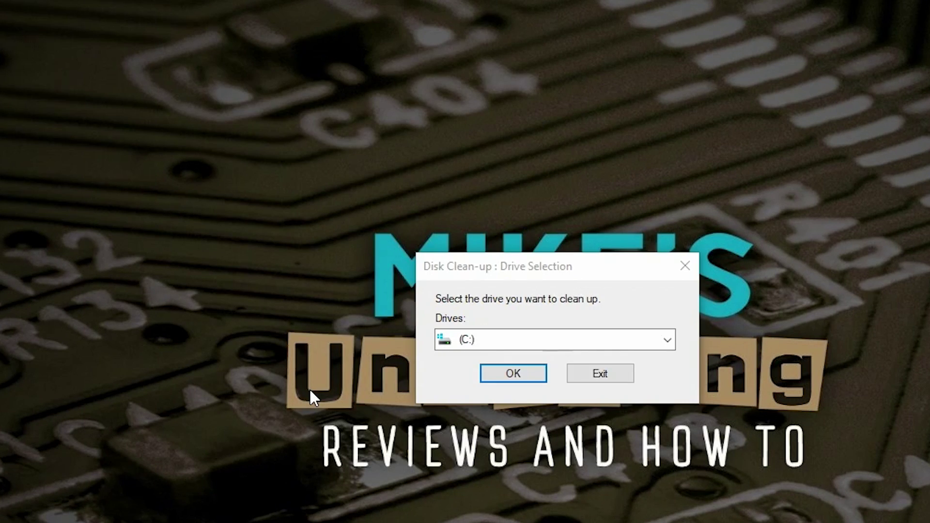
left_click(513, 375)
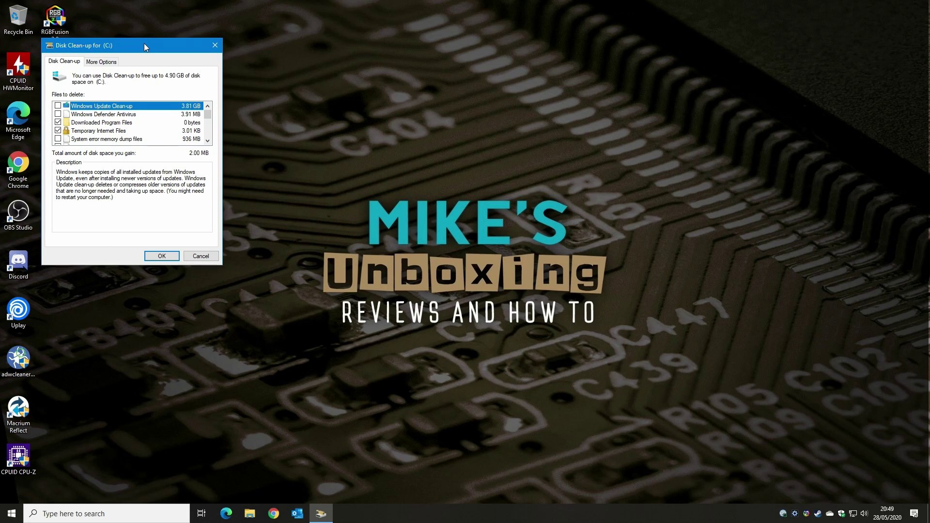
- Mark Windows Update Clean-up, Windows Defender Antivirus, System error memory dump files, System error minidump files and Windows error reports for deletion
left_click_drag(143, 42, 336, 105)
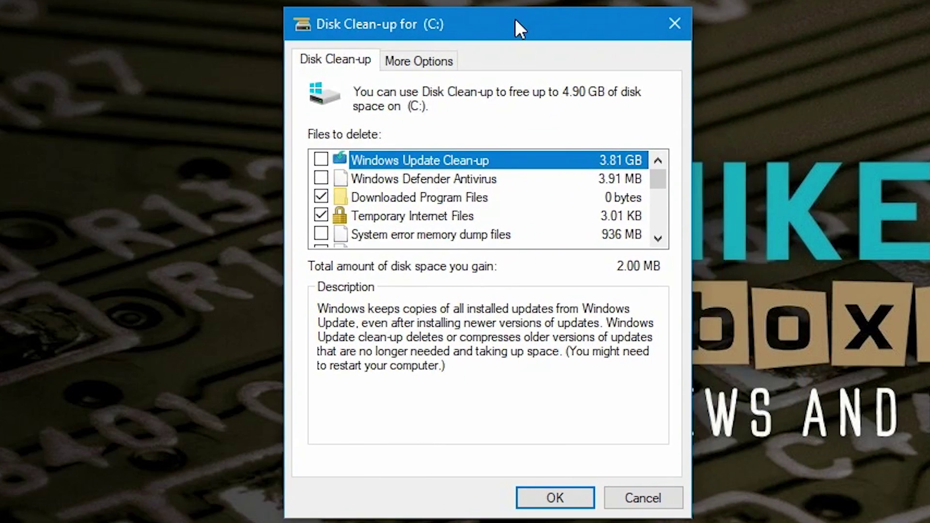
left_click_drag(516, 20, 518, 19)
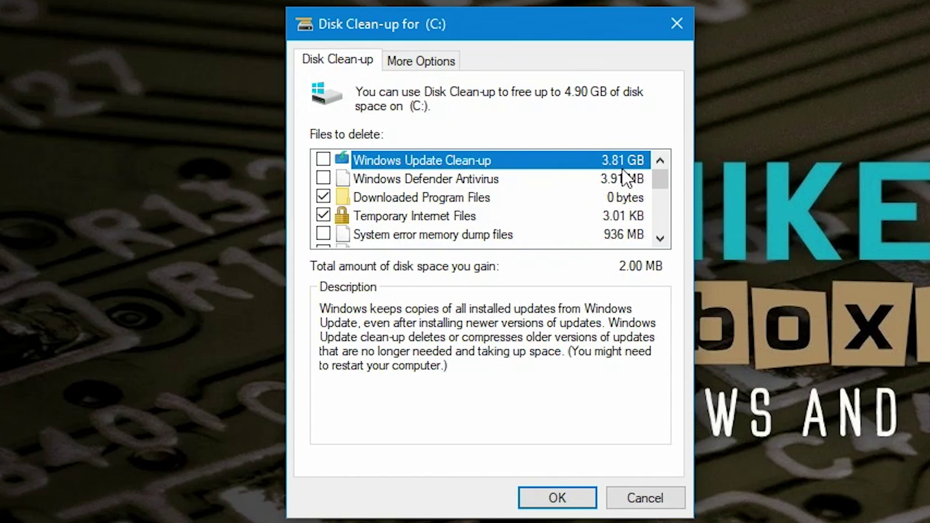
left_click(324, 160)
left_click(324, 235)
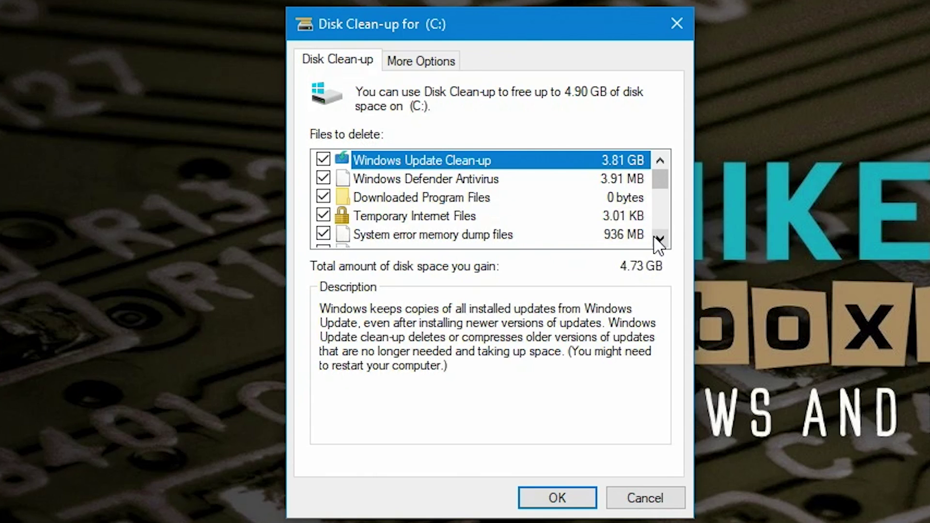
left_click(660, 238)
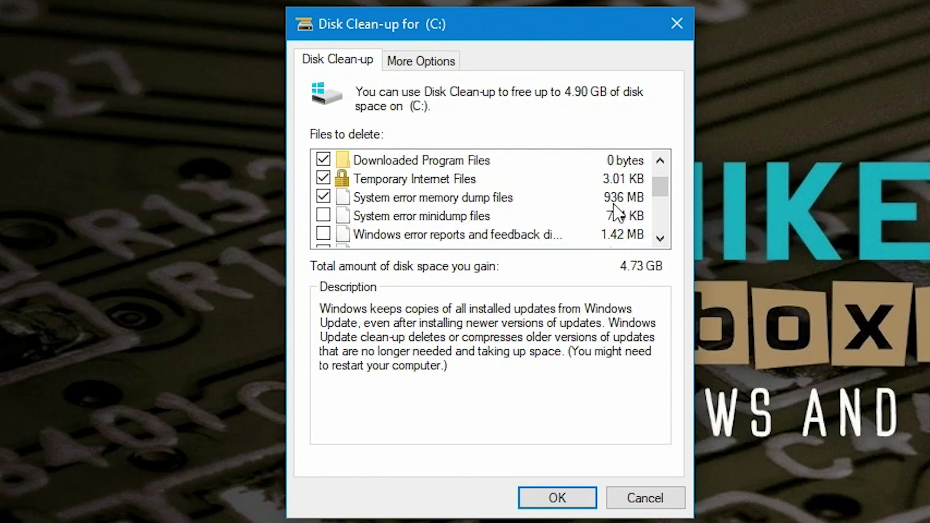
left_click(328, 212)
left_click(325, 235)
- Also mark DirectX Shader Cache, Delivery Optimisation Files and Temporary files, leaving Downloads, Language Resource Files and Recycle Bin unmarked
left_click(660, 238)
left_click(660, 238)
left_click(660, 238)
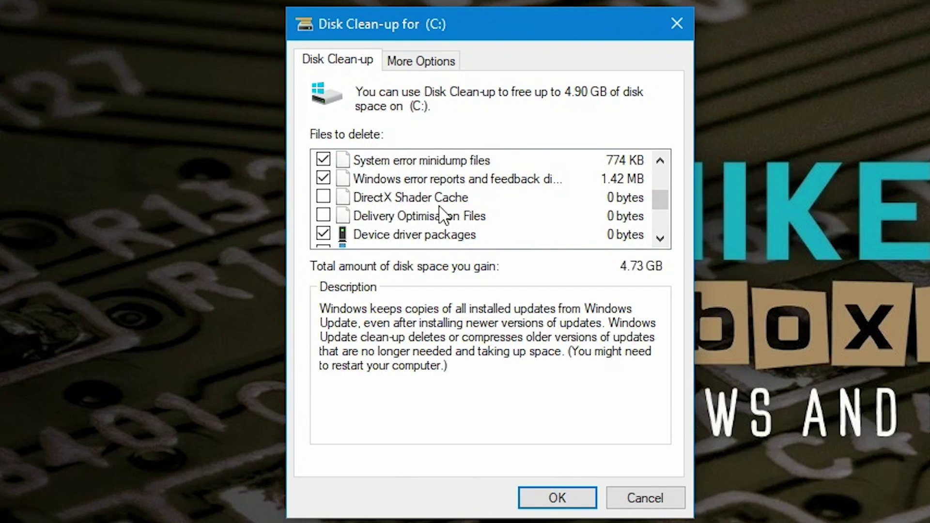
left_click(321, 198)
left_click(322, 216)
left_click(660, 238)
left_click(660, 239)
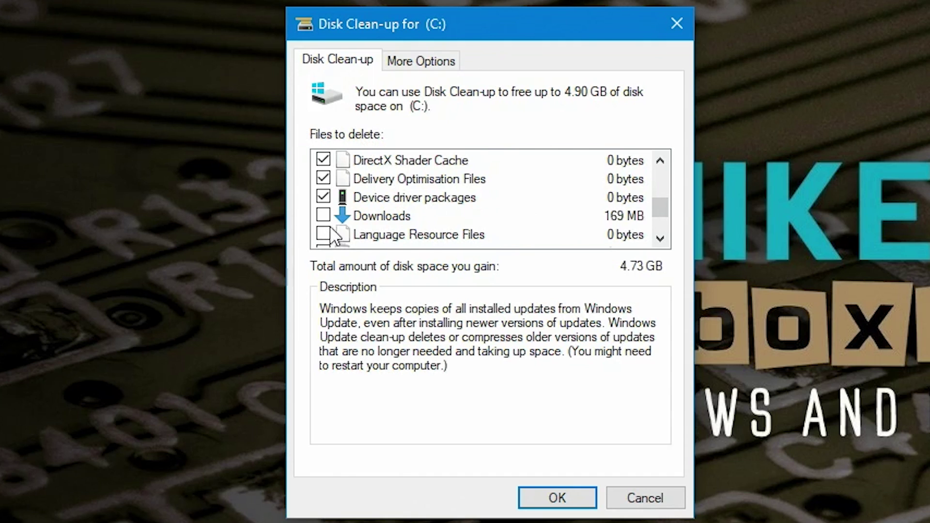
left_click(660, 238)
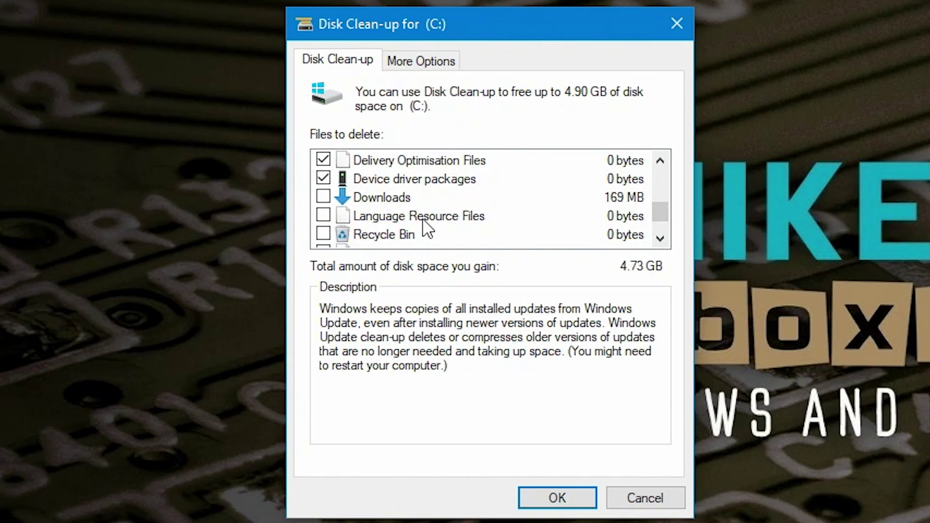
left_click(660, 238)
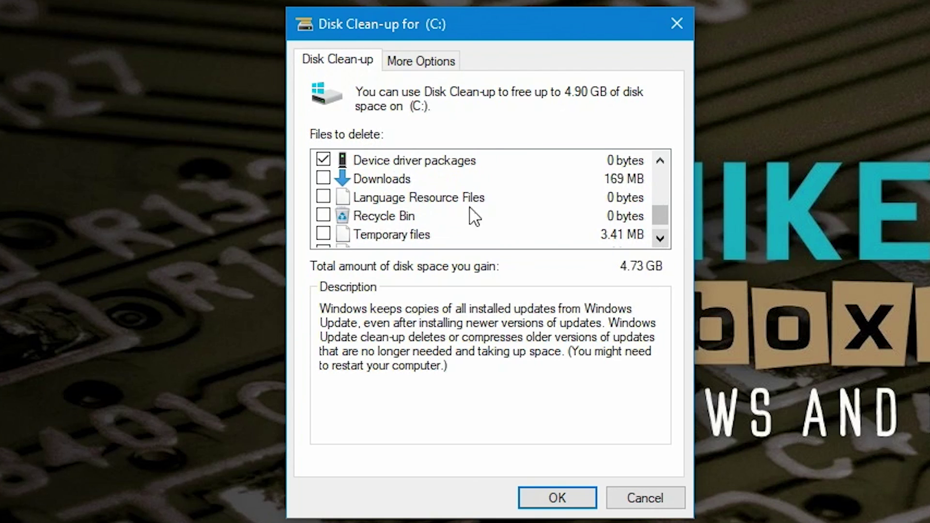
left_click(325, 236)
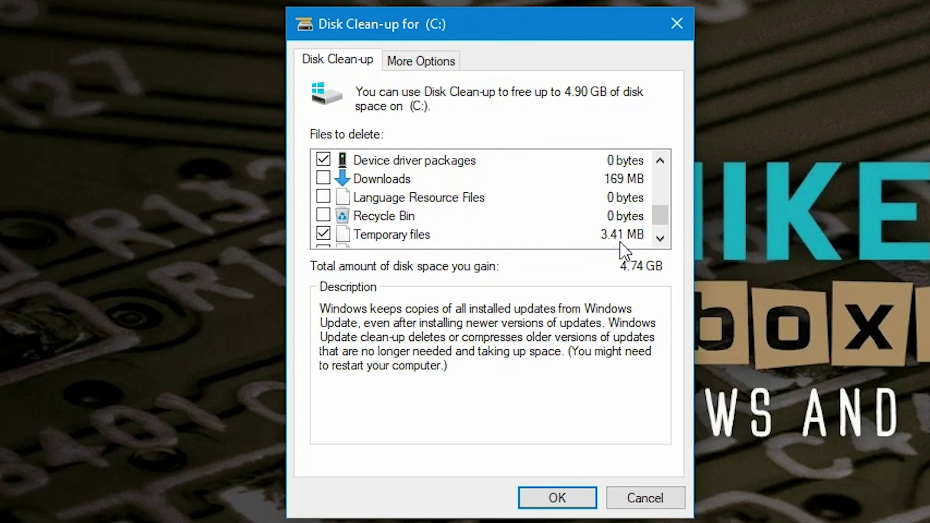
left_click(660, 238)
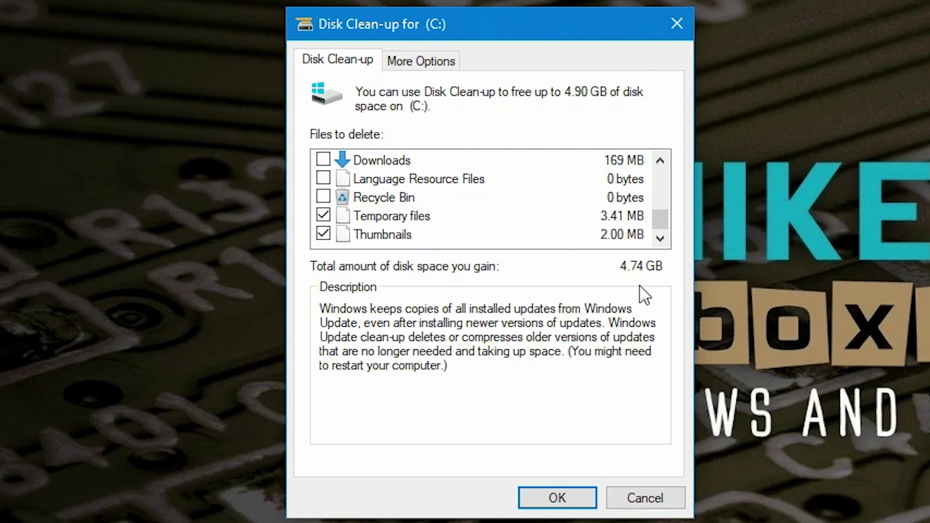
- Review the marked system file categories, run the clean-up and confirm permanently deleting the files
left_click_drag(661, 218, 656, 177)
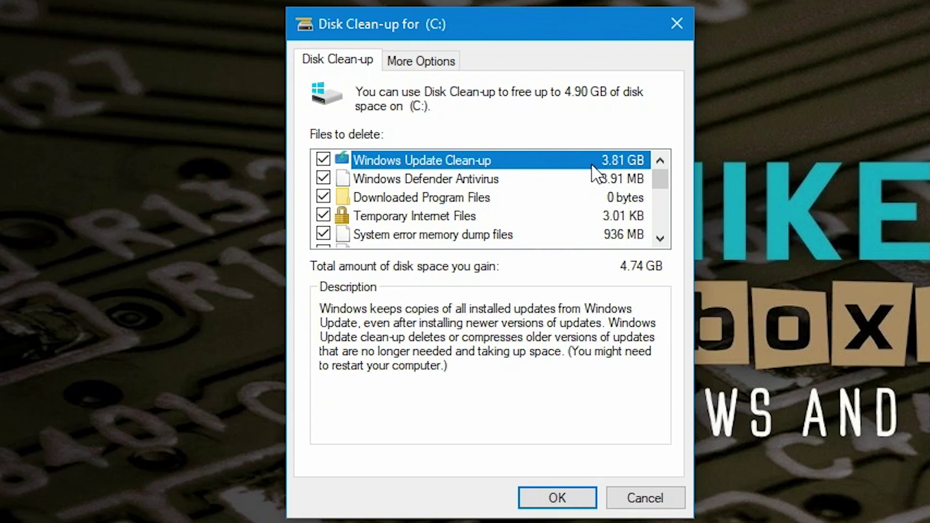
left_click(545, 493)
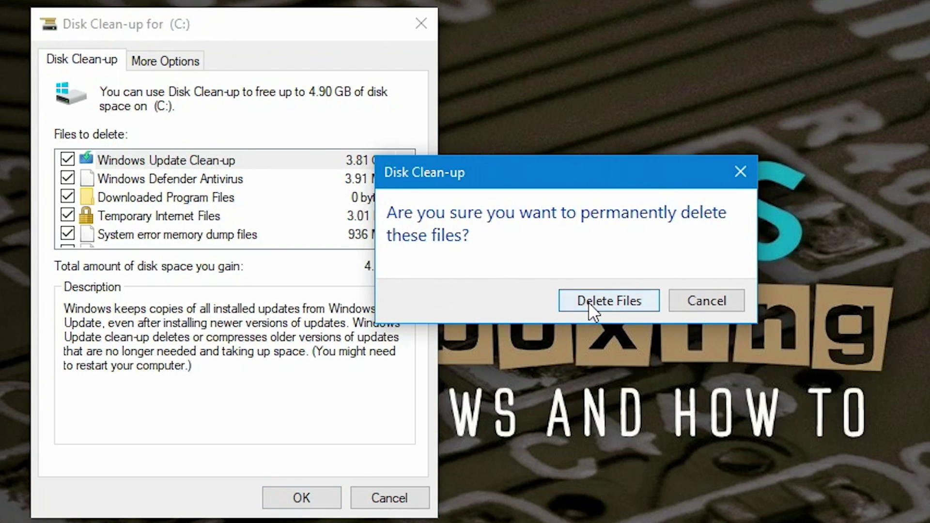
left_click(590, 304)
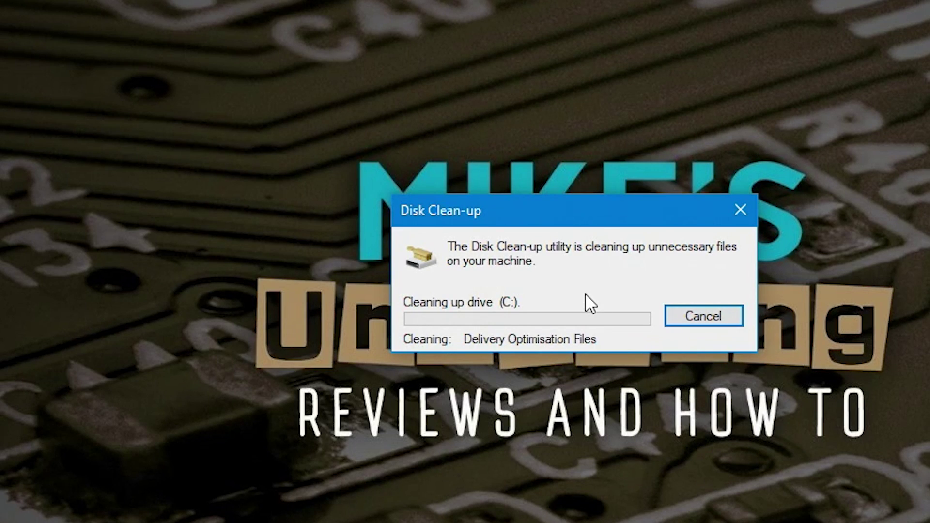
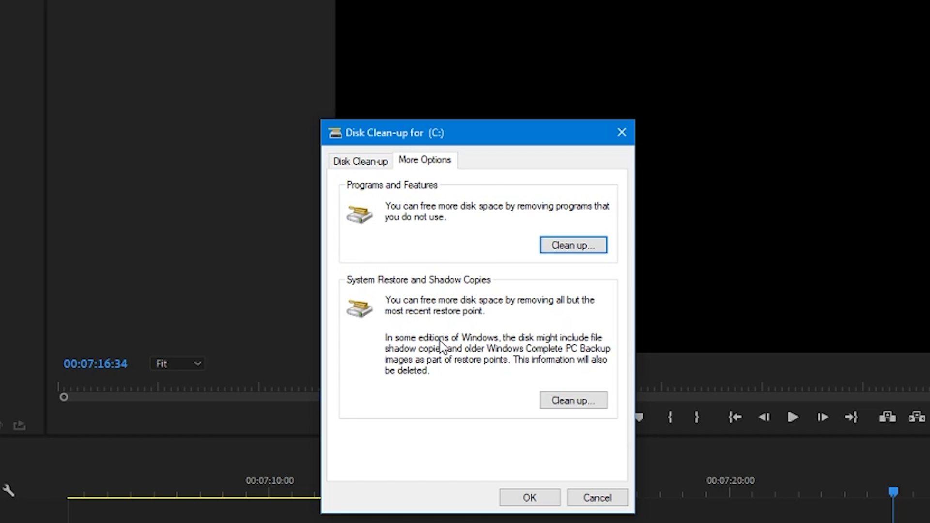
- Clean up System Restore and Shadow Copies by deleting all but the most recent restore point
left_click(571, 405)
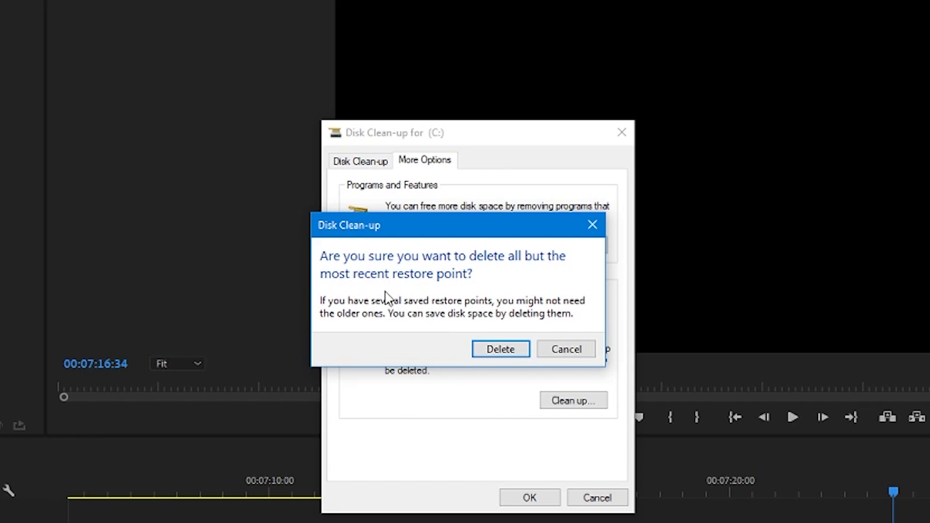
left_click(499, 356)
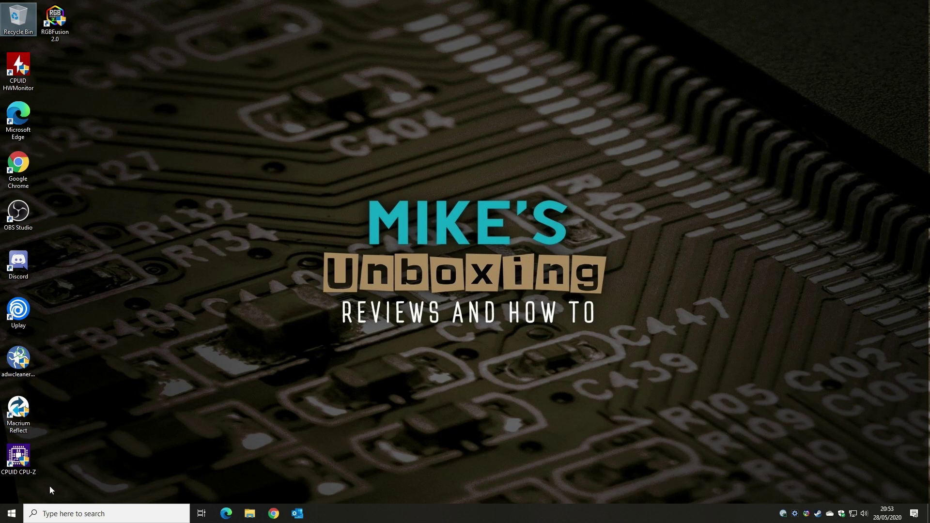
- Open Windows Settings, search for "storage" and open the Storage settings page
left_click(10, 514)
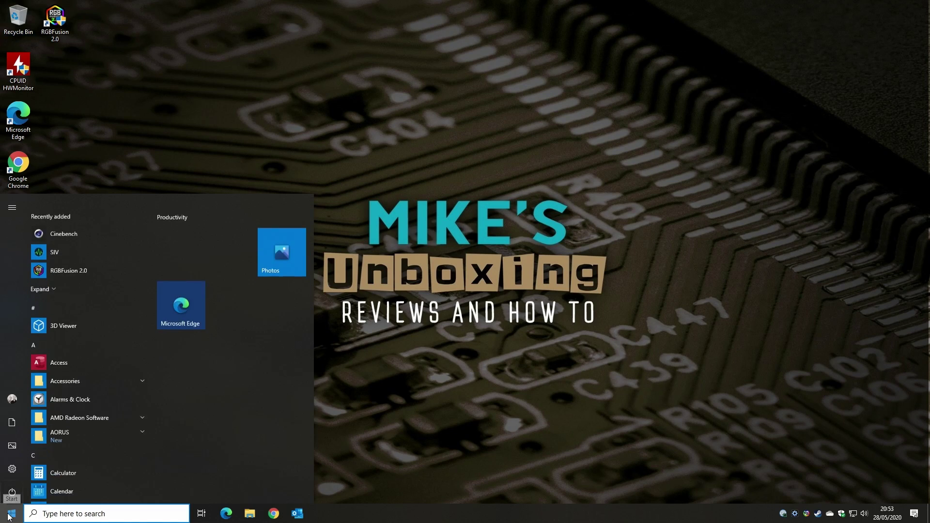
left_click(13, 476)
type("stoa")
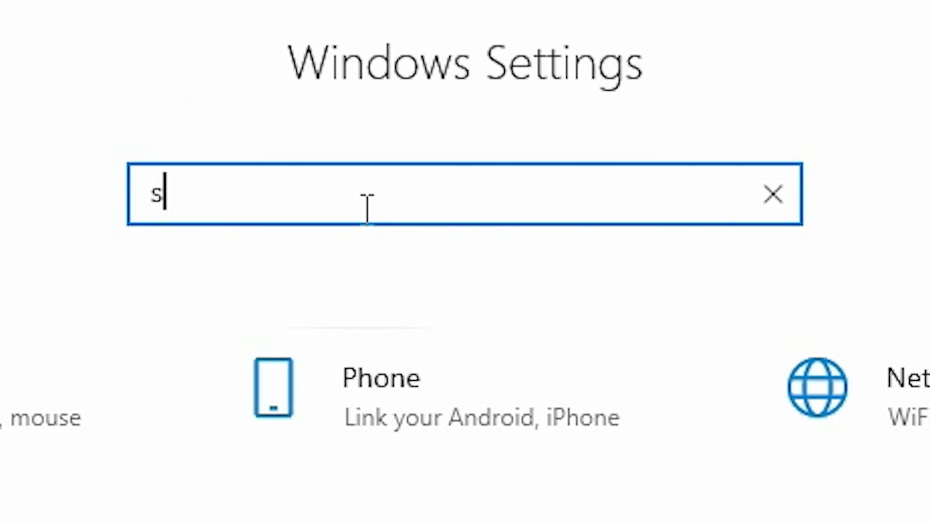
type("ge")
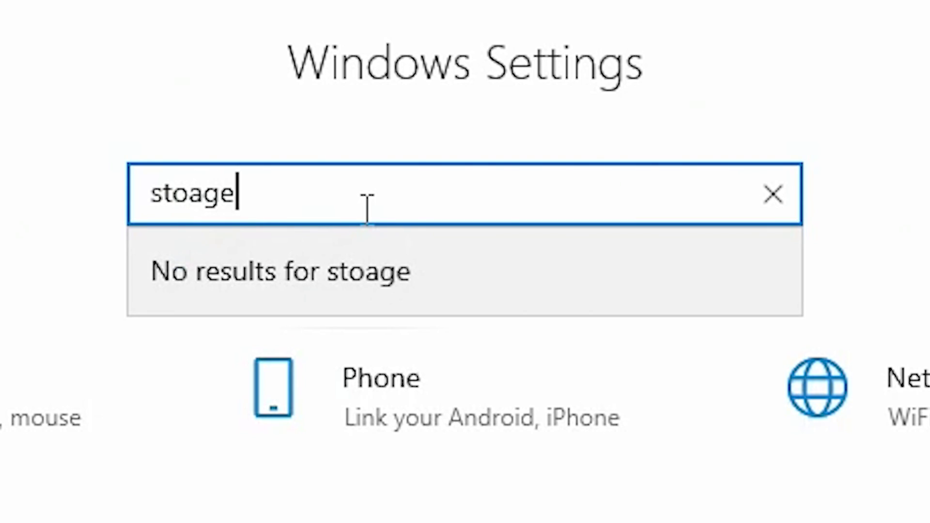
key("BackSpace")
key("BackSpace")
key("BackSpace")
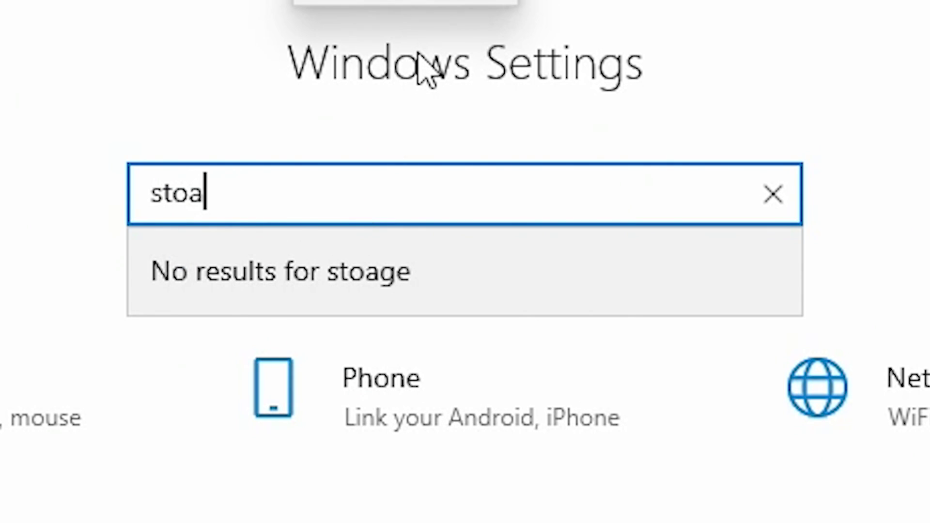
type("rage")
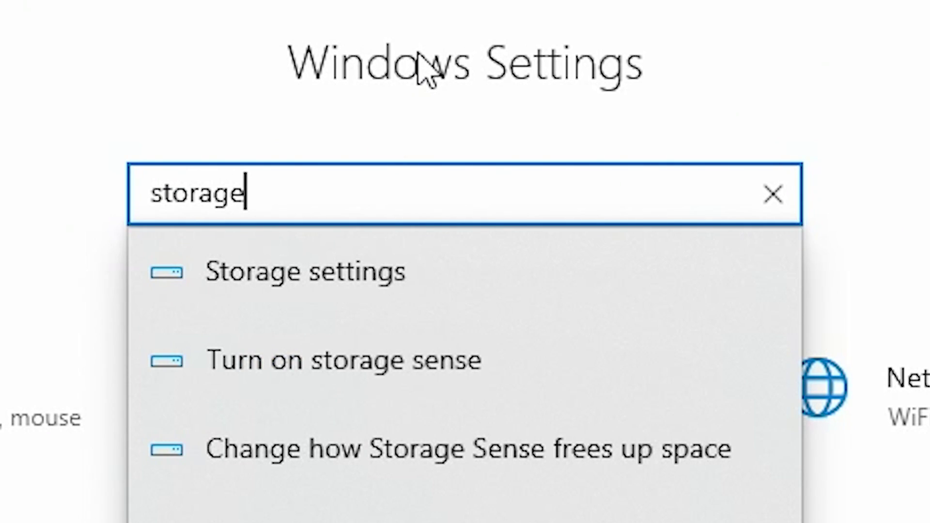
left_click(353, 274)
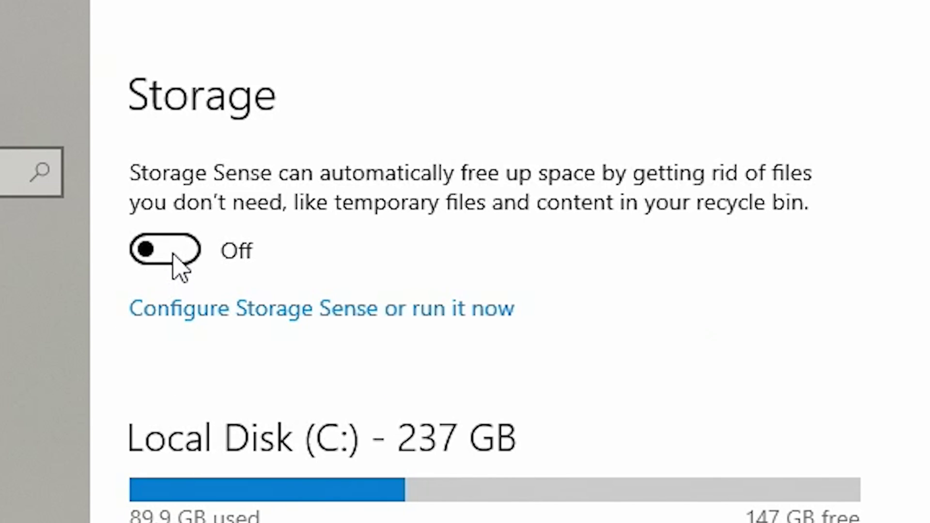
- Turn on Storage Sense and configure it to delete recycle bin files that have been there for over 60 days
left_click(173, 255)
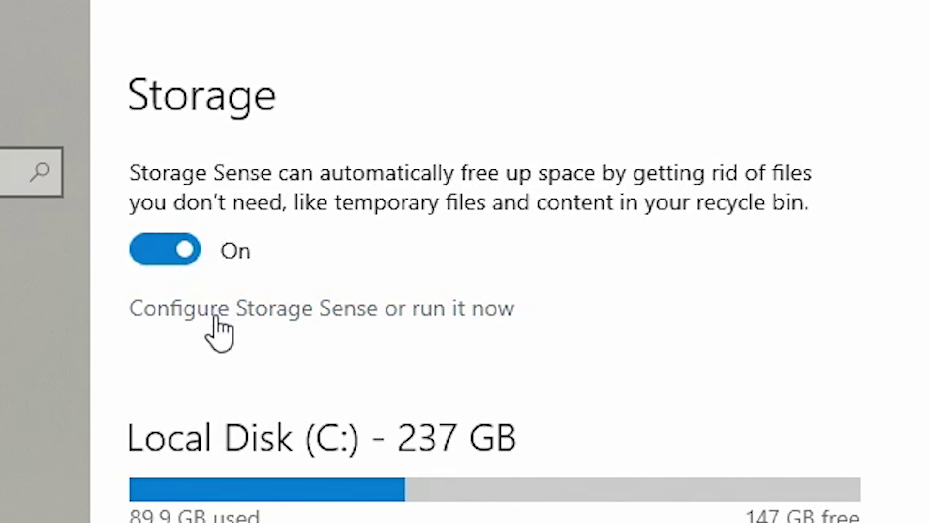
left_click(257, 310)
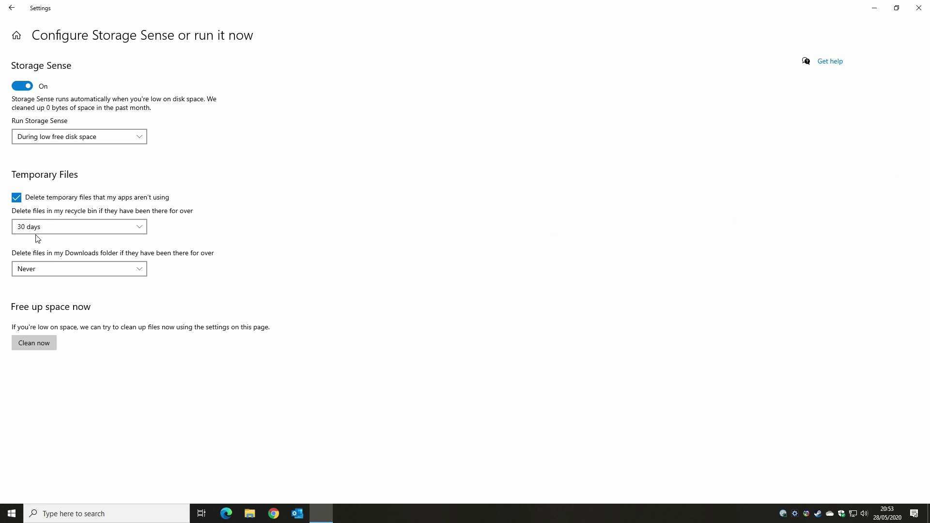
left_click(71, 228)
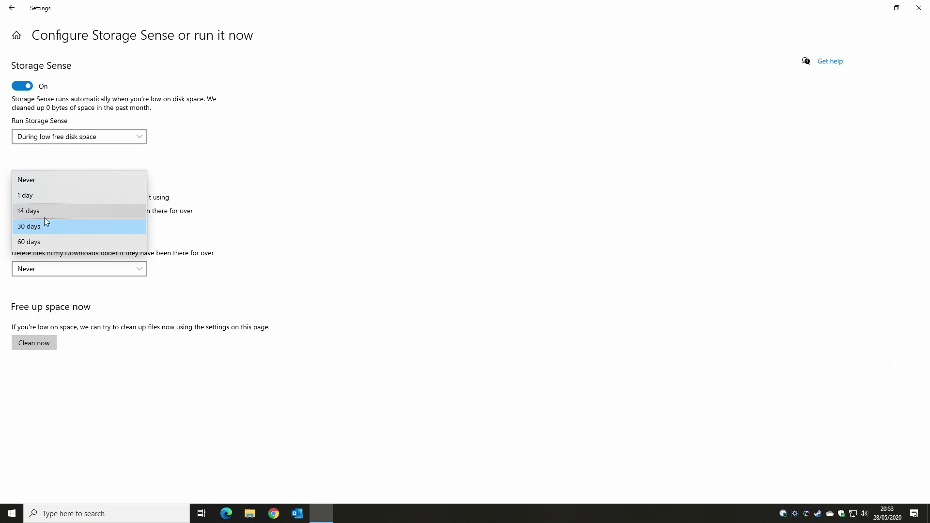
left_click(51, 243)
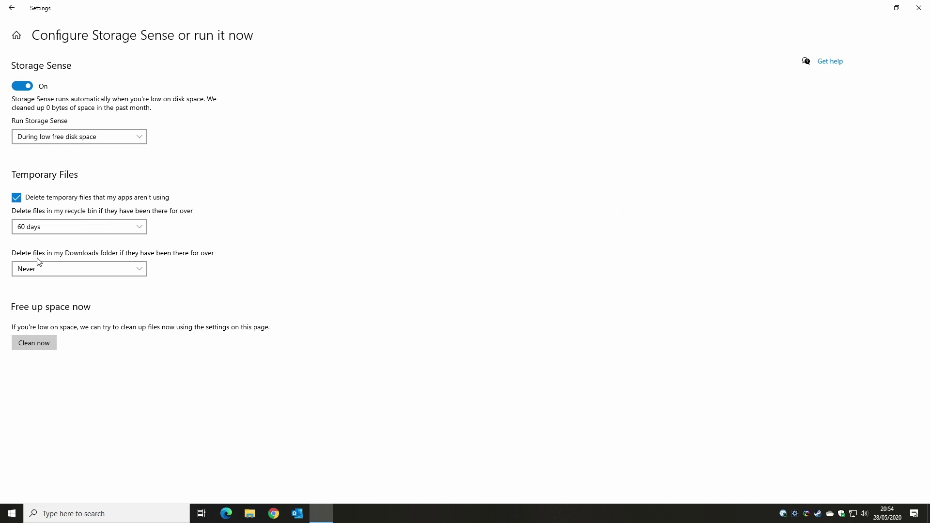
- Review the age options for deleting files from the Downloads folder, leaving the setting at Never
left_click(110, 269)
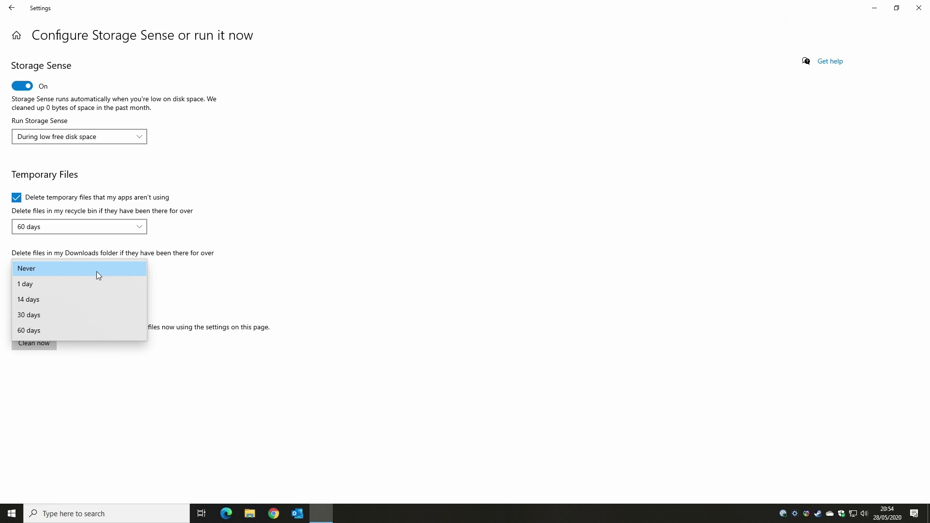
left_click(223, 263)
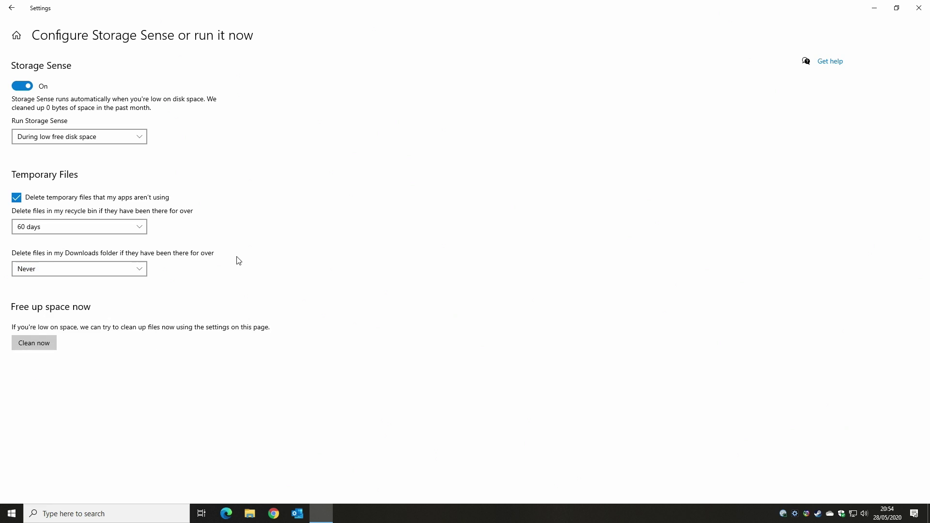
left_click(103, 275)
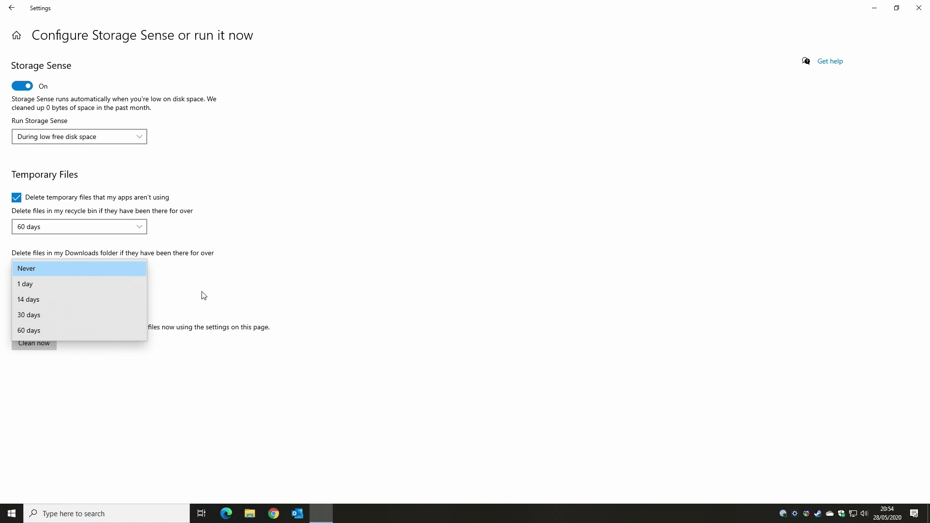
left_click(221, 289)
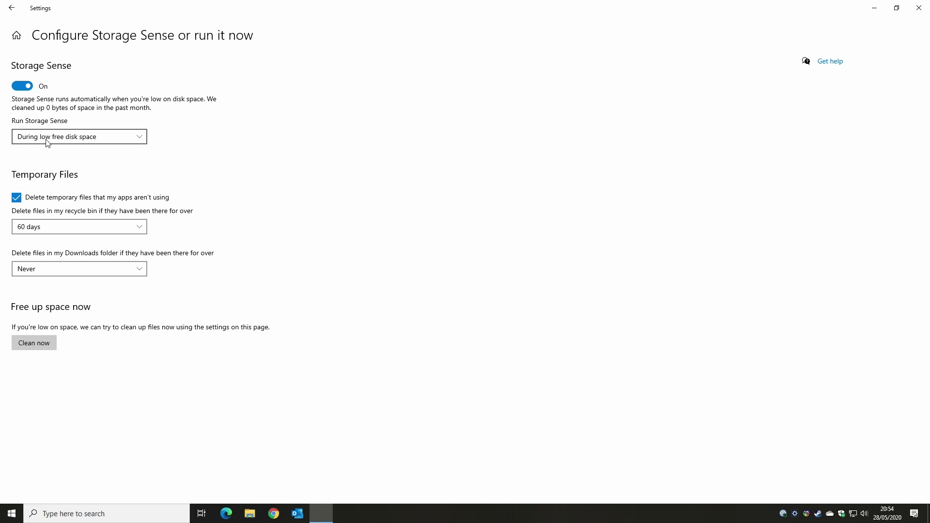
- Set recycle bin files to be deleted after 14 days and return to the Storage page
left_click(48, 232)
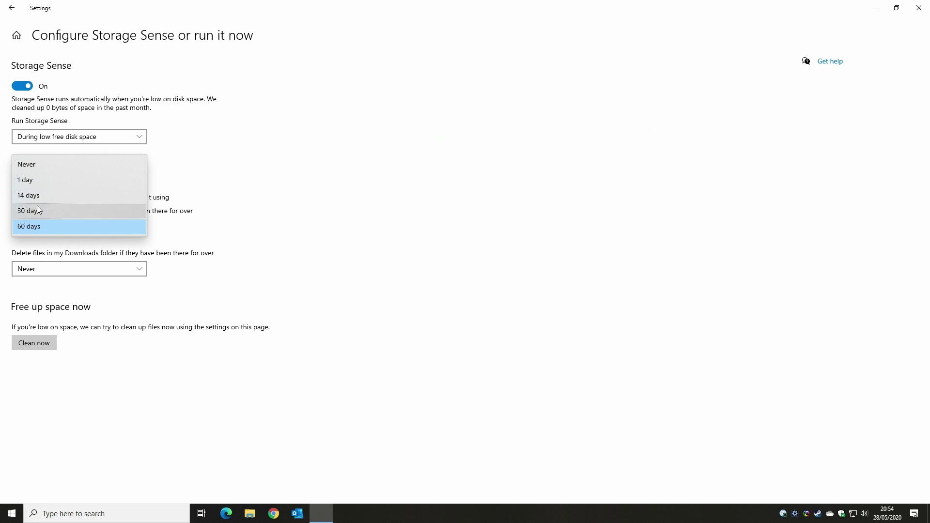
left_click(41, 199)
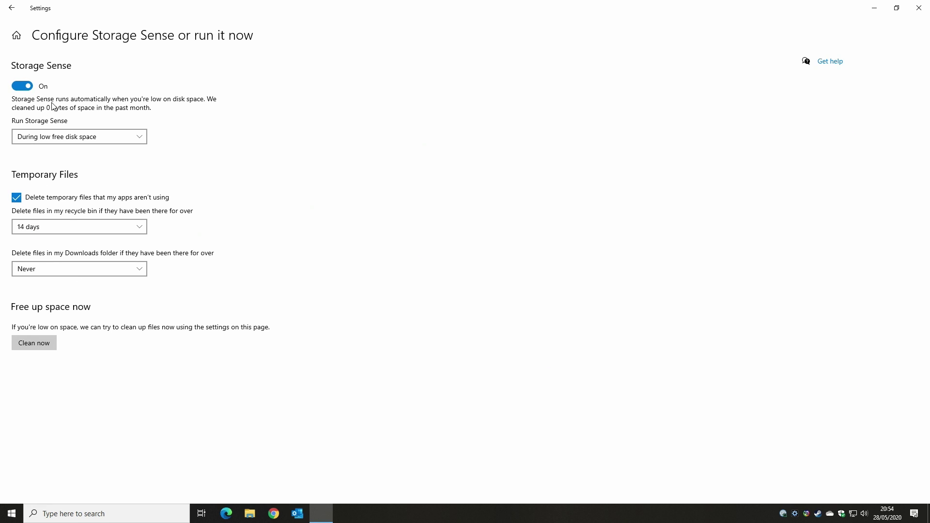
left_click(11, 8)
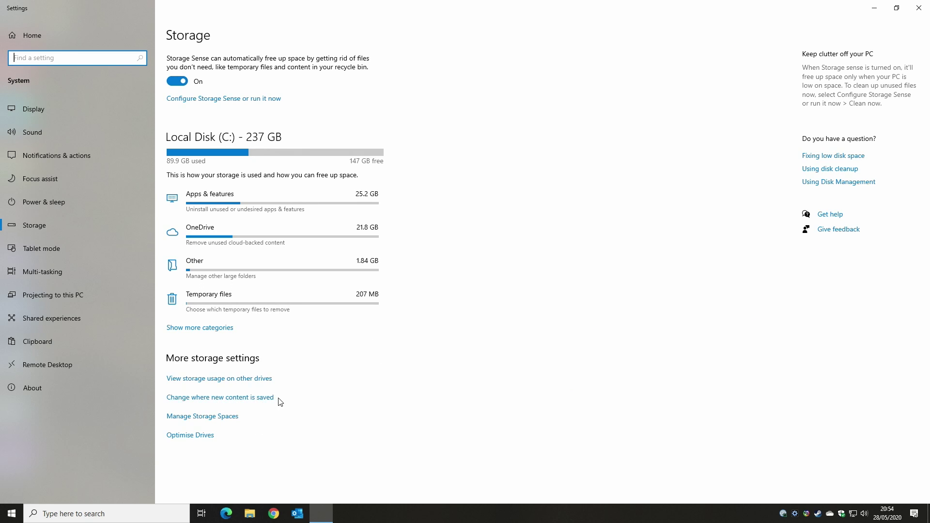
- Open the settings for where new content is saved and review the available drives for new documents
left_click(223, 399)
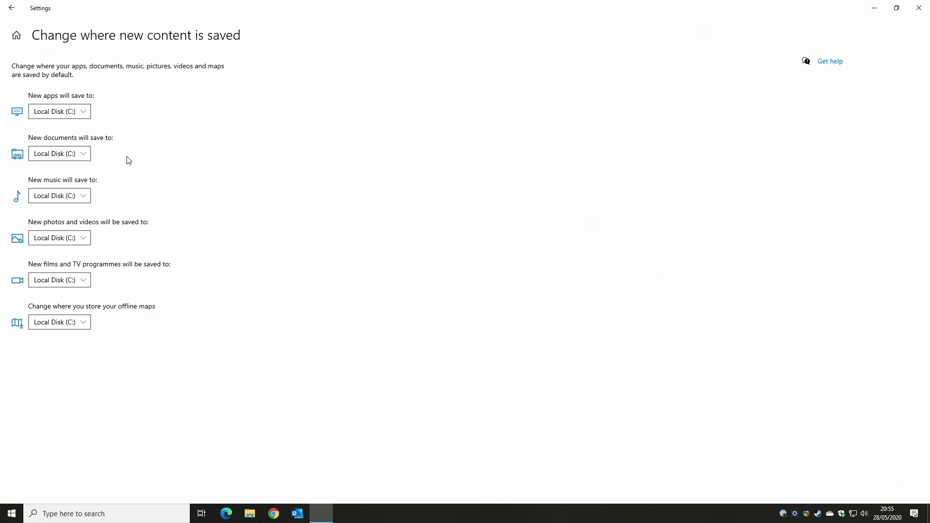
left_click(84, 155)
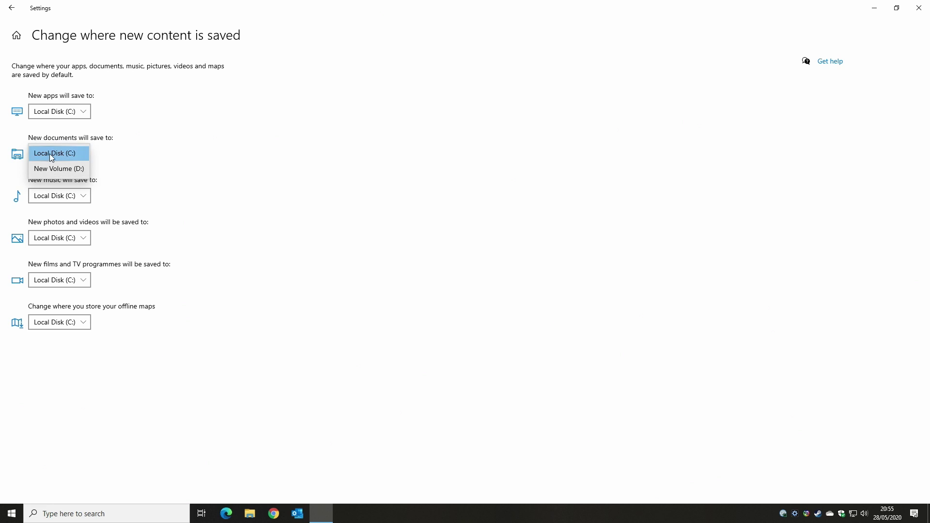
left_click(141, 186)
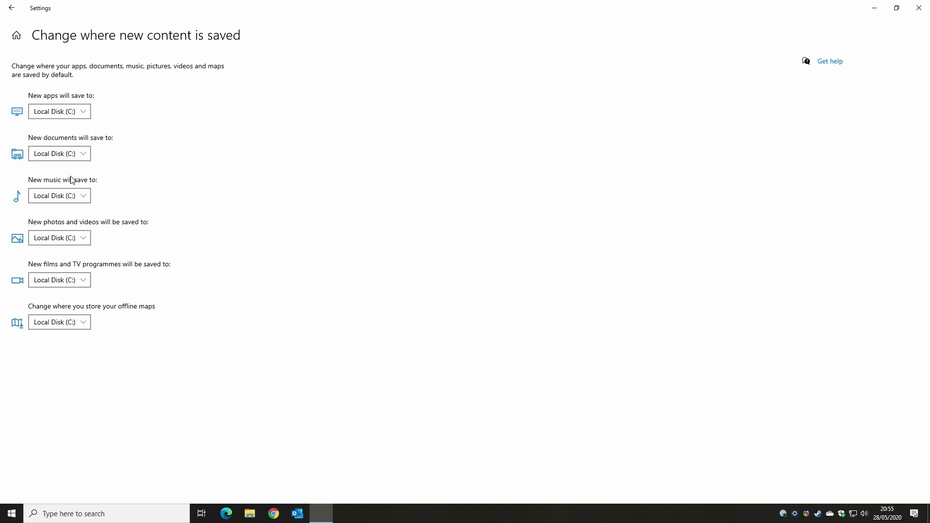
- Try New Volume (D:) as the save location for new music, revert to Local Disk (C:) and leave the page
left_click(72, 201)
left_click(57, 211)
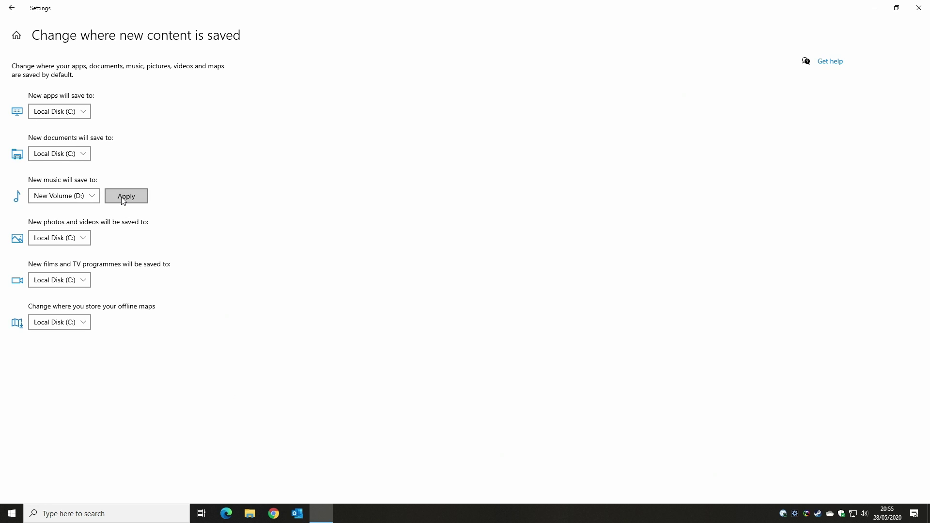
left_click(91, 196)
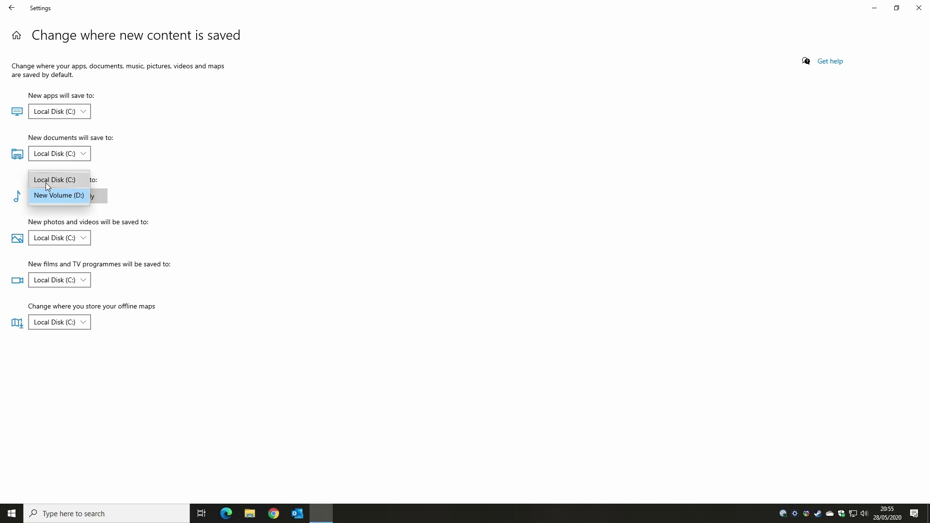
left_click(47, 180)
left_click(12, 7)
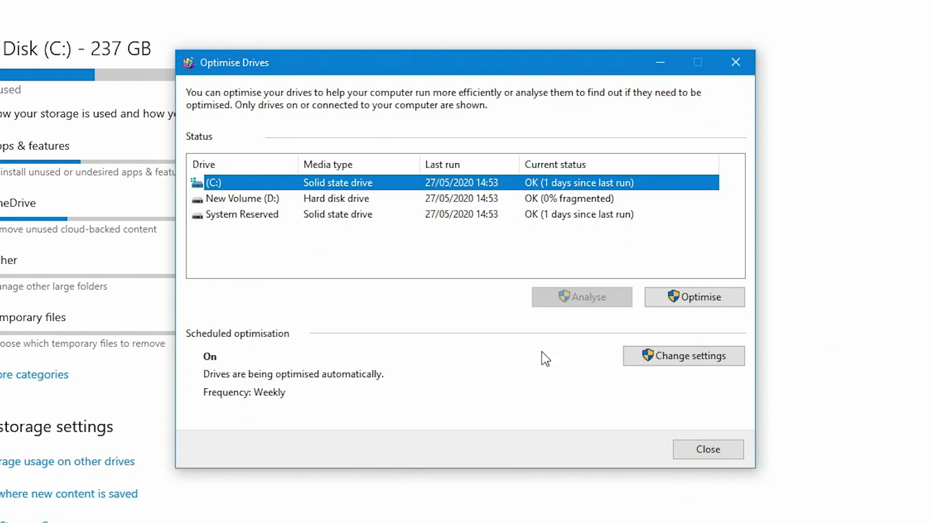
- Analyse New Volume (D:) for fragmentation in Optimise Drives and select drive C: to check its status
left_click(315, 203)
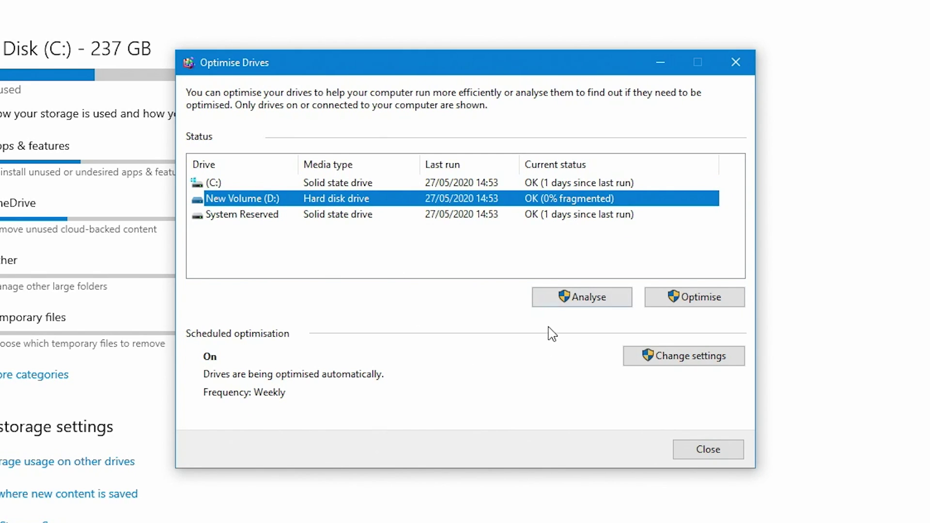
left_click(581, 297)
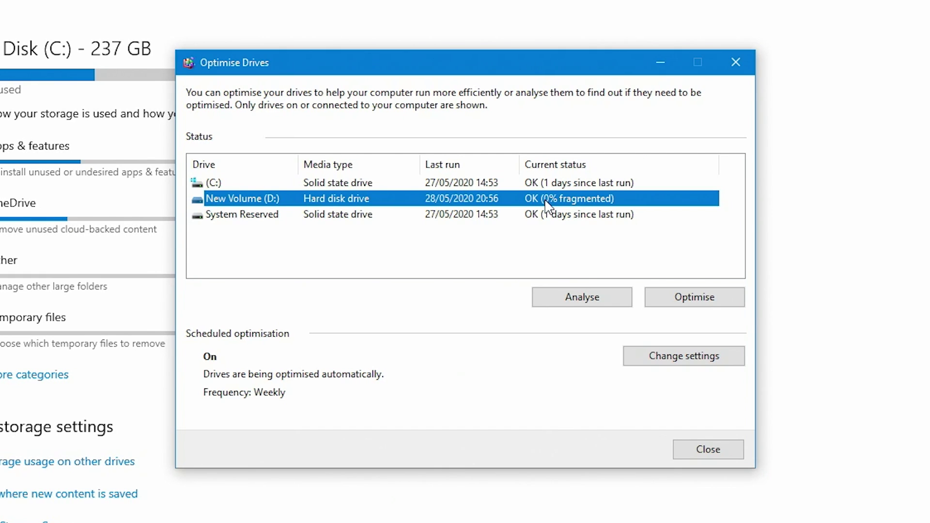
left_click(337, 188)
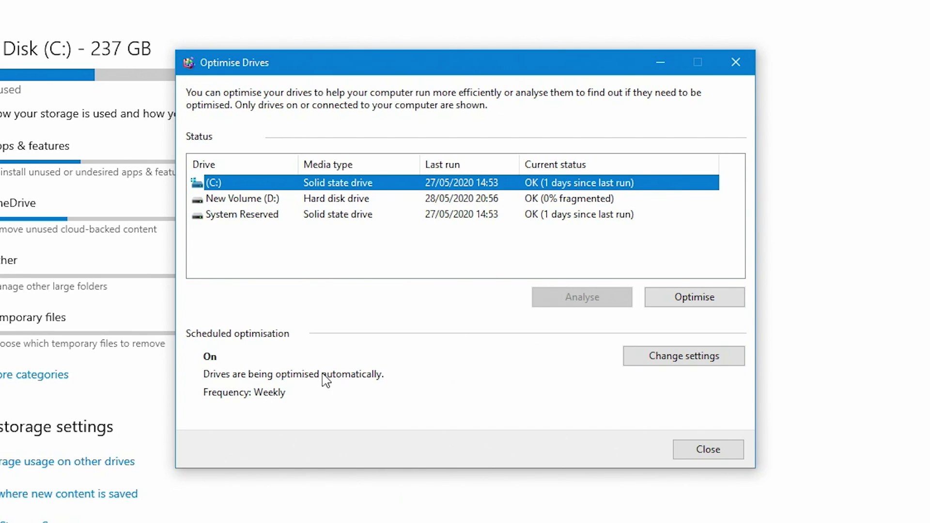
- Open the optimisation schedule settings and try the Monthly, Daily and Weekly frequencies, ending on Daily
left_click(662, 361)
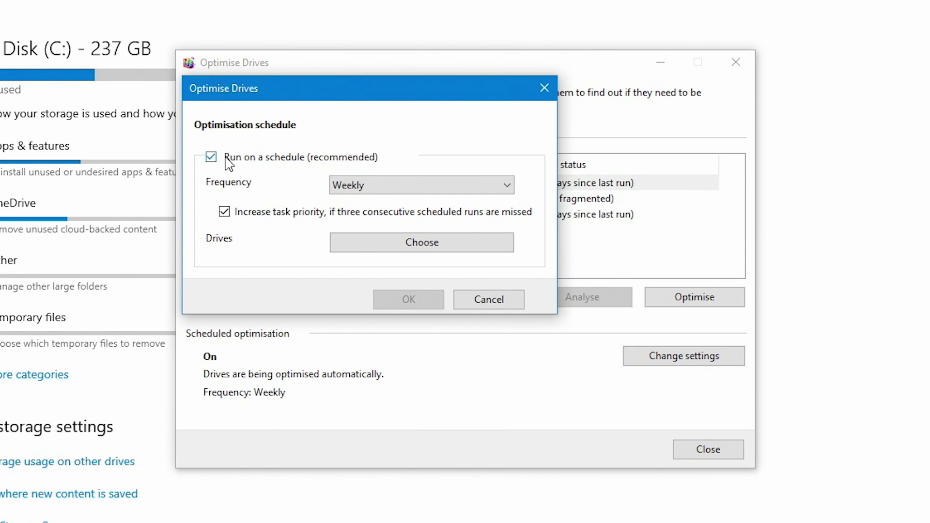
left_click(386, 191)
left_click(361, 228)
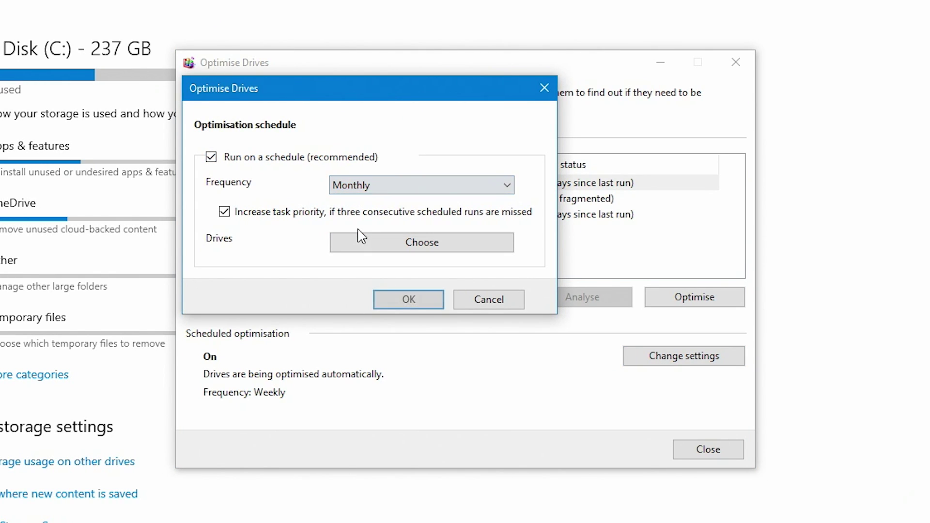
left_click(396, 187)
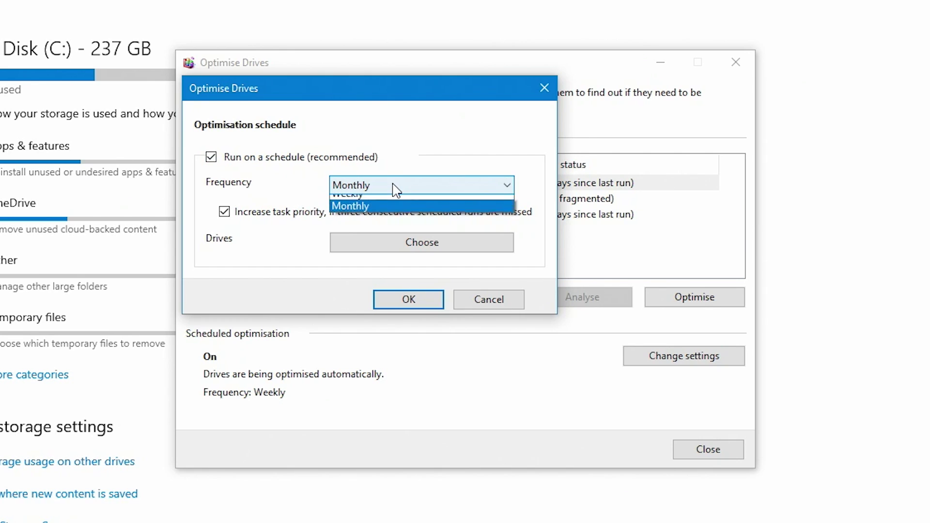
left_click(370, 203)
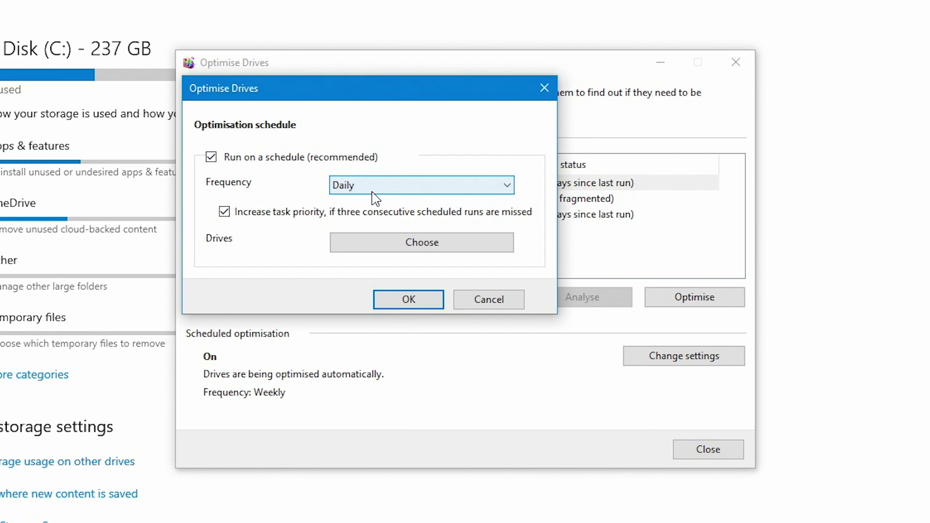
left_click(374, 189)
left_click(363, 215)
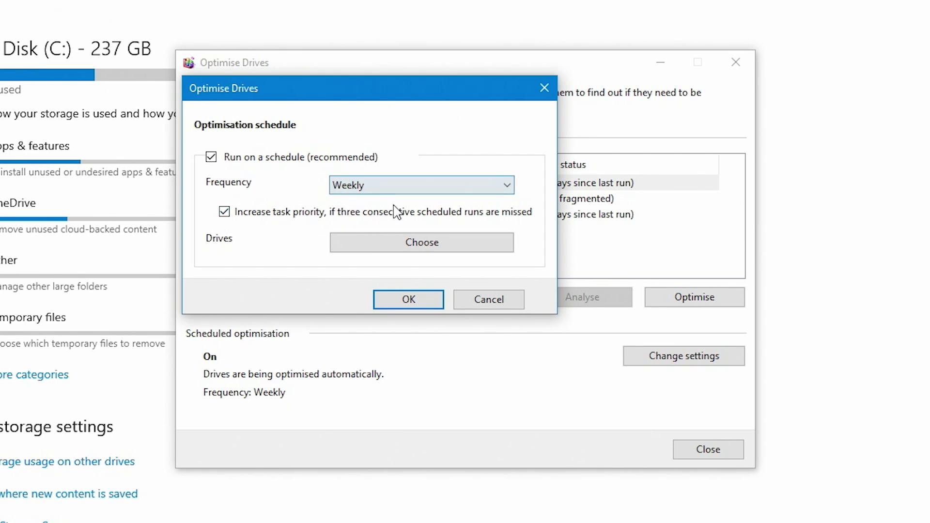
left_click(374, 190)
left_click(358, 205)
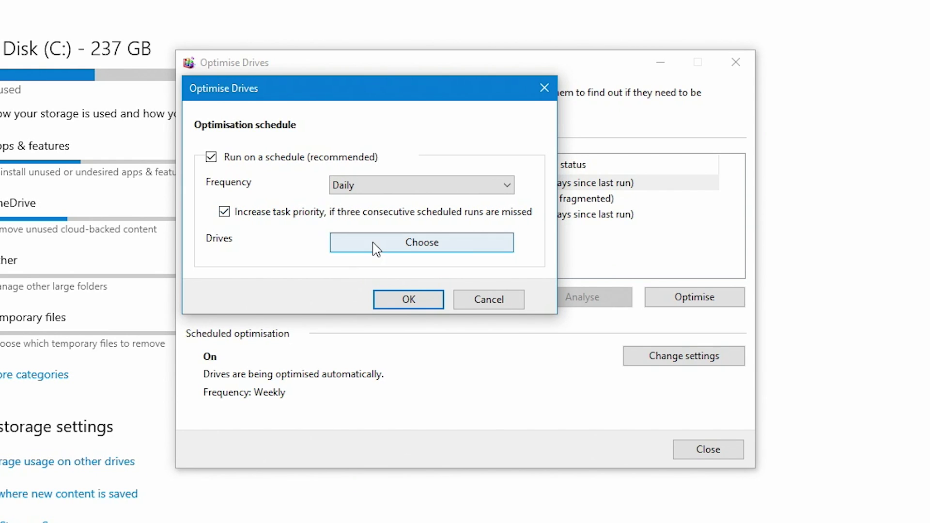
- Limit scheduled optimisation to New Volume (D:) by excluding C: and System Reserved, and cancel the schedule changes
left_click(406, 246)
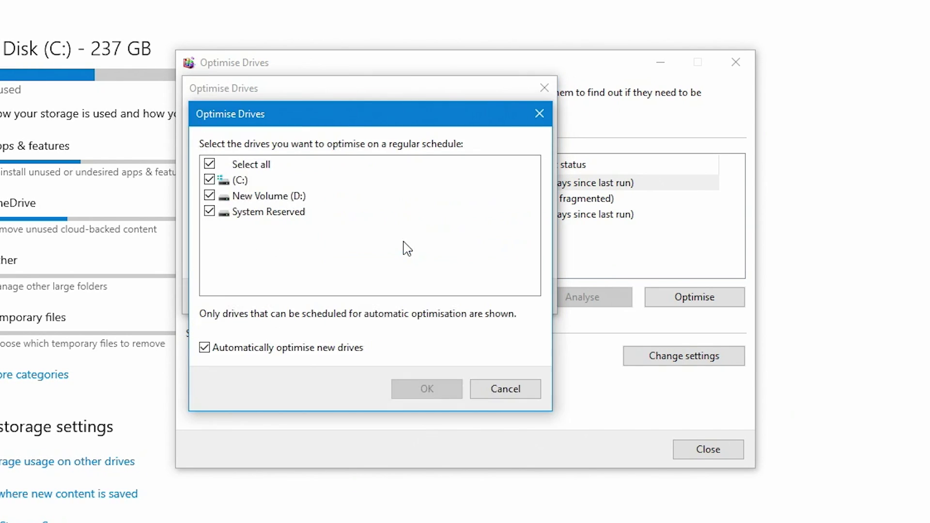
left_click(209, 180)
left_click(210, 211)
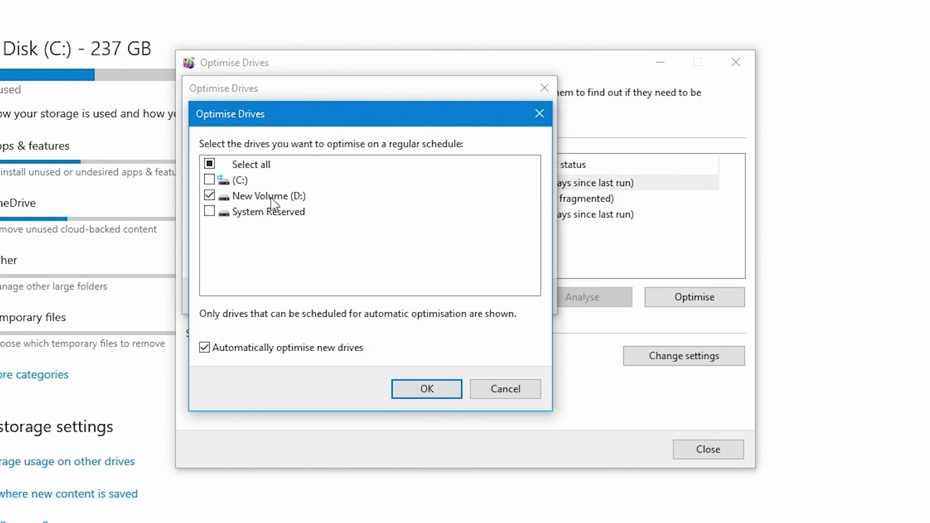
left_click(420, 393)
left_click(487, 304)
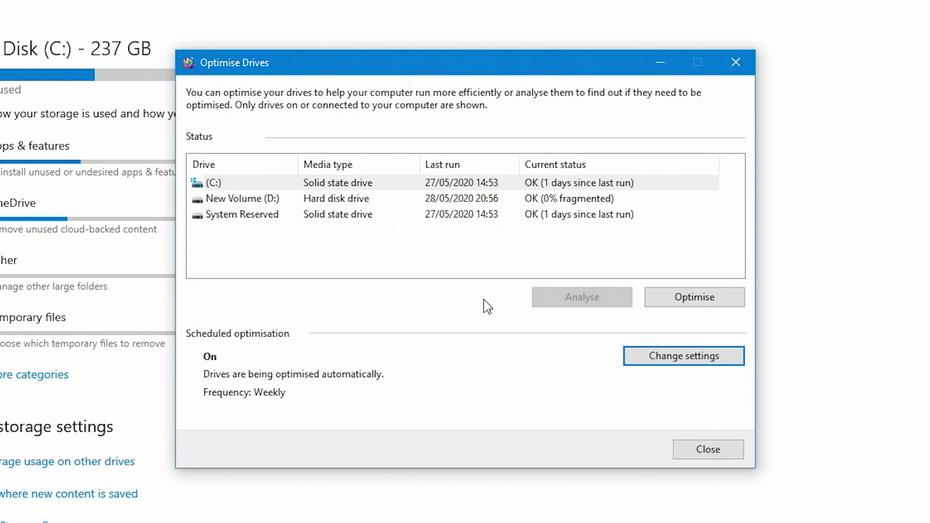
- Move the Optimise Drives window clear of the storage settings and close it
left_click_drag(512, 65, 673, 80)
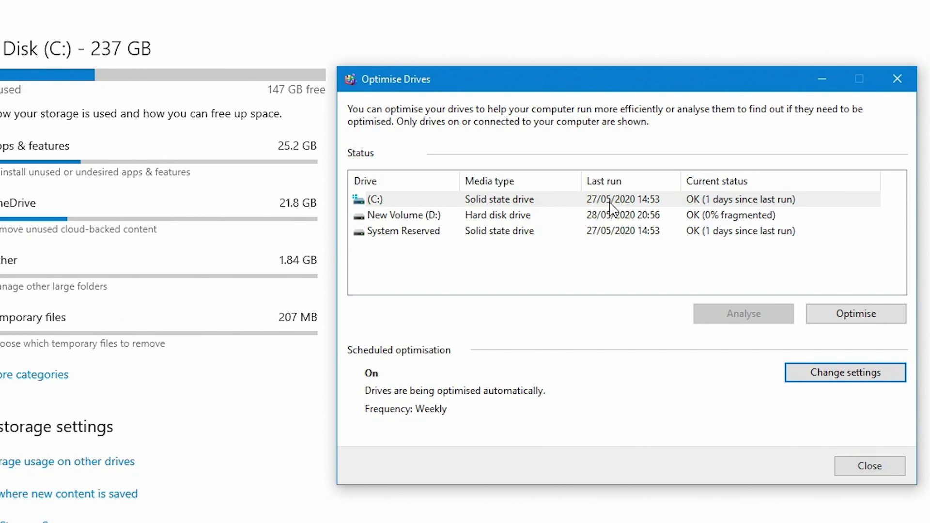
left_click(898, 79)
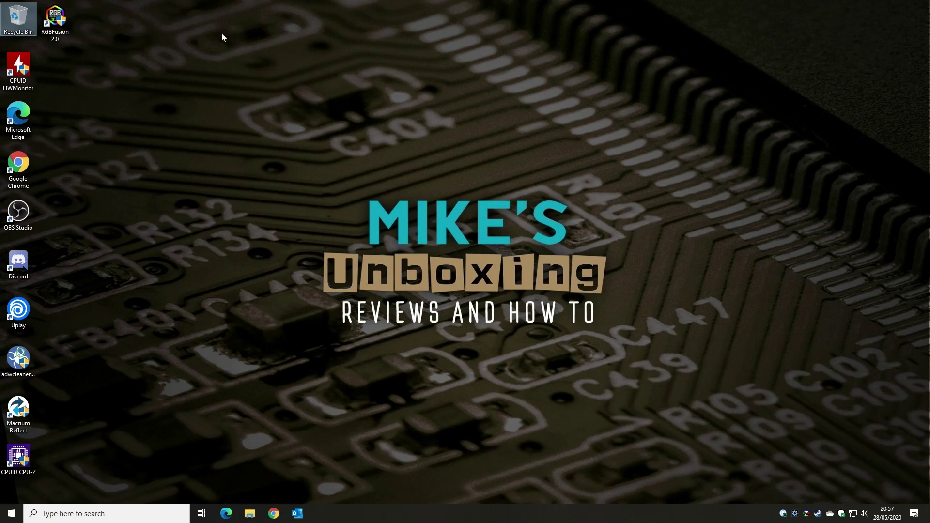
- Try to move the Music folder's storage location to New Volume (D:) through its properties, cancel the relocation and close File Explorer
left_click(249, 514)
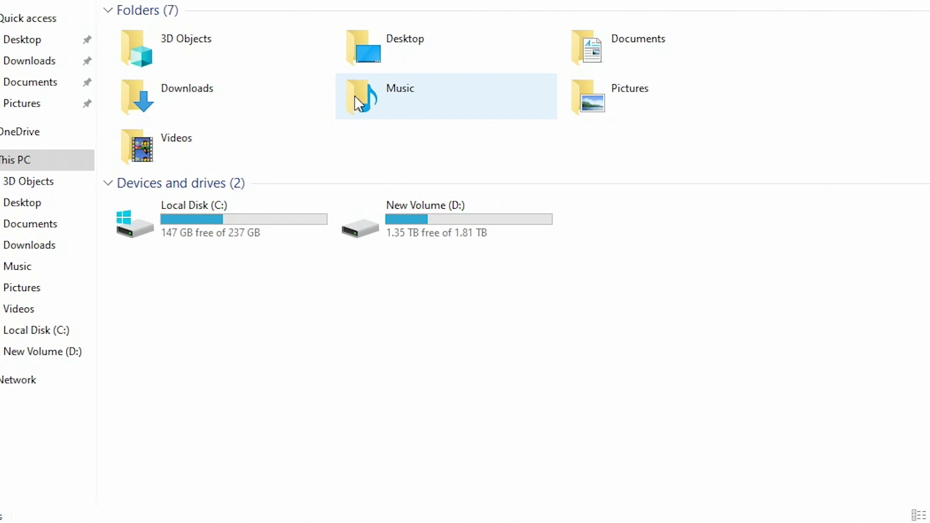
right_click(356, 96)
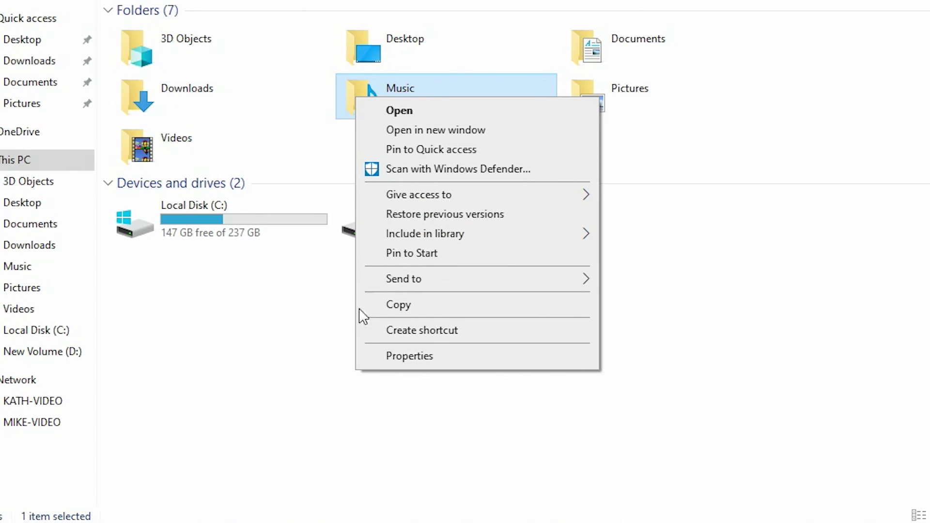
left_click(395, 360)
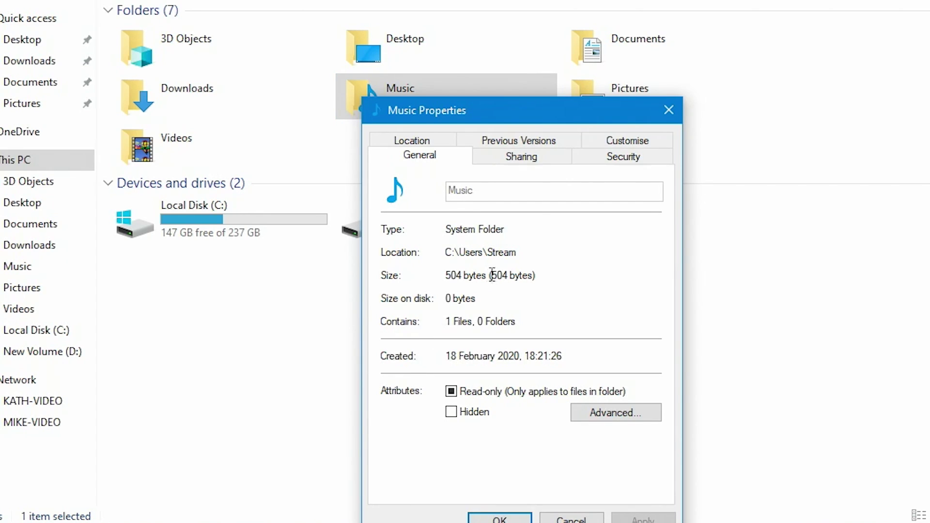
left_click(422, 142)
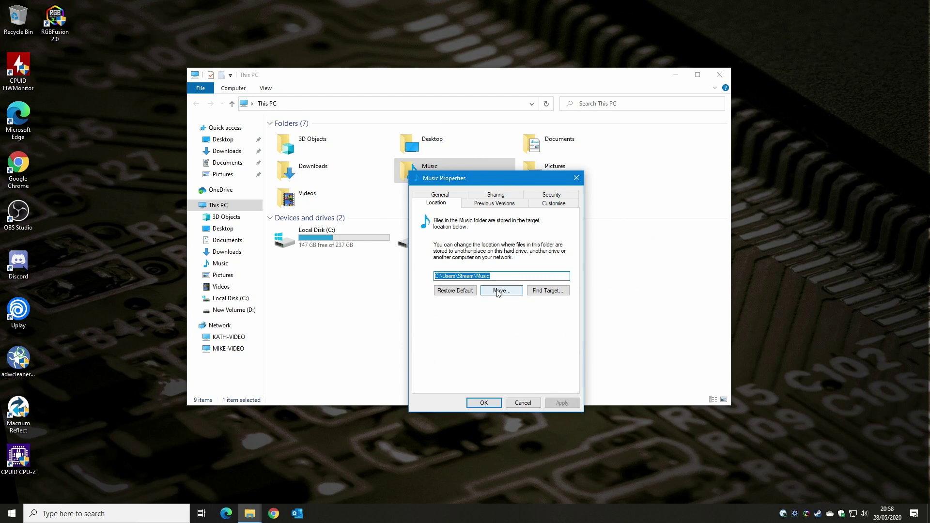
left_click(525, 319)
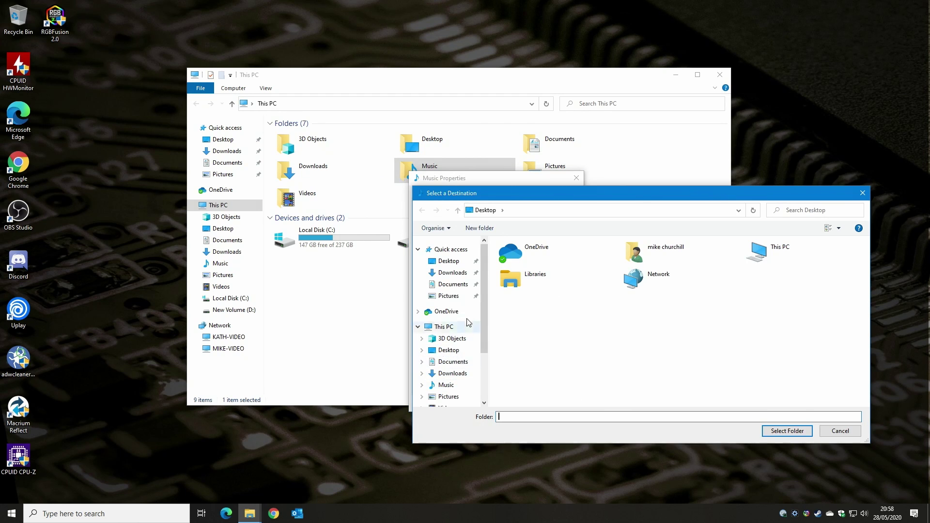
left_click_drag(484, 319, 482, 385)
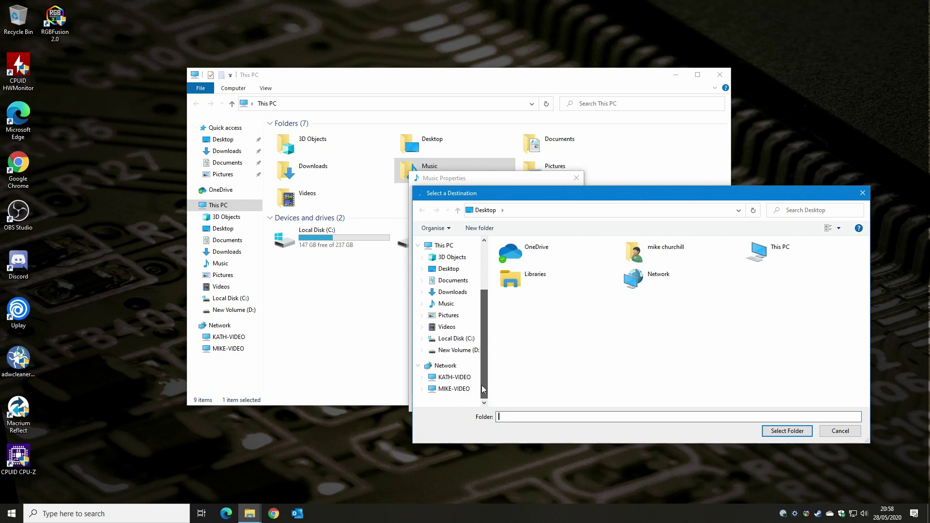
left_click(450, 351)
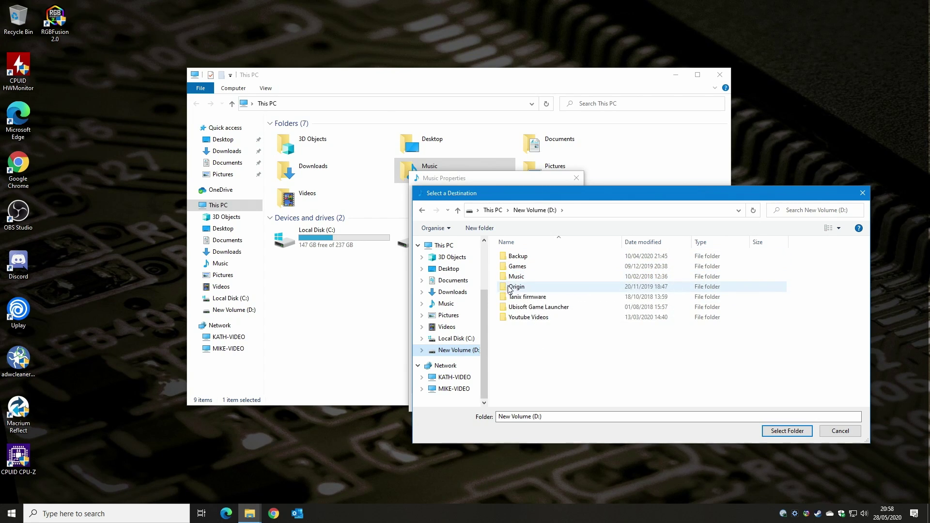
left_click(835, 434)
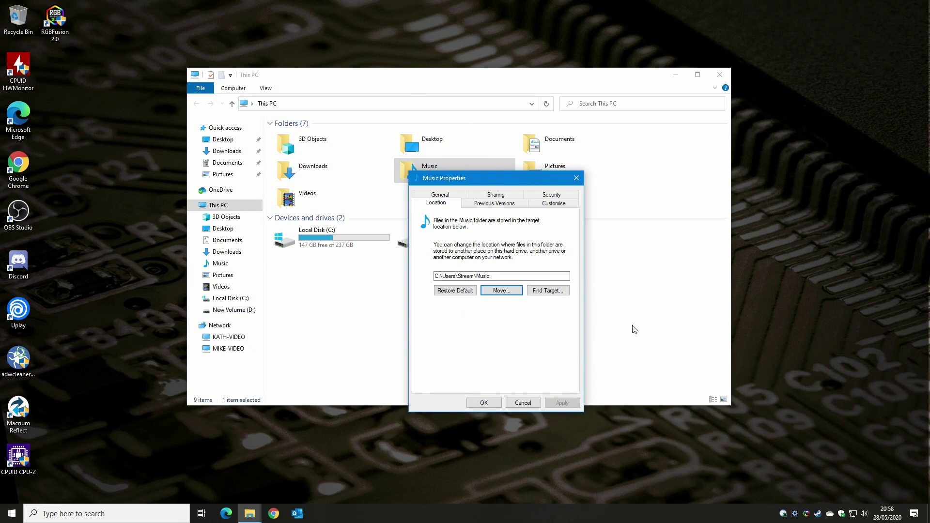
left_click(576, 179)
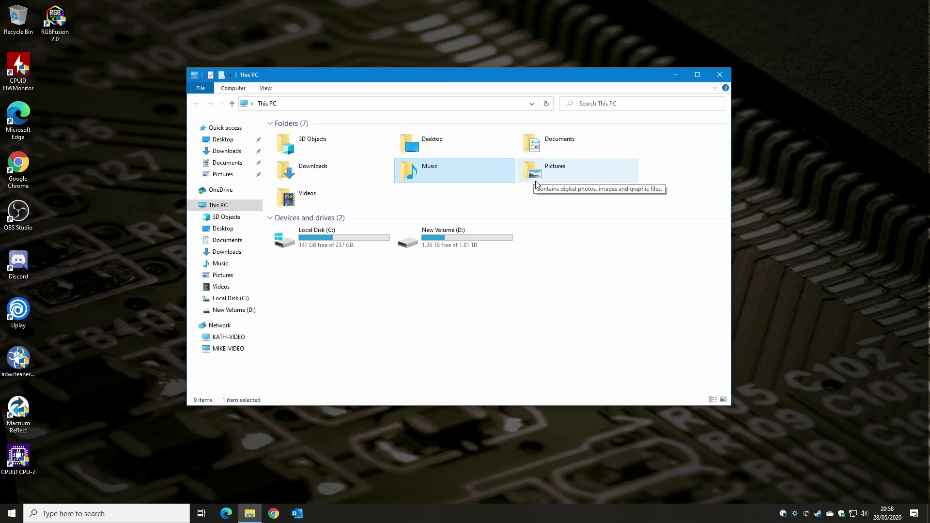
key("alt+F4")
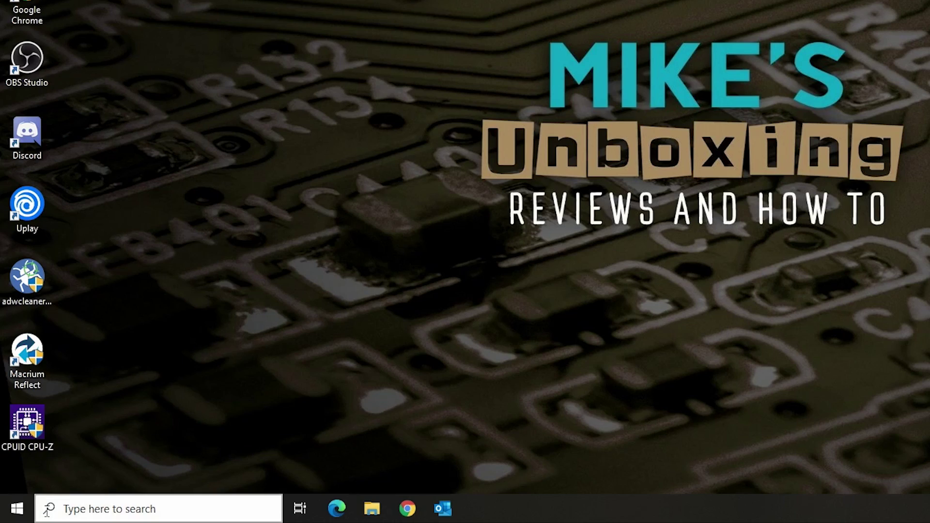
- Search for Windows PowerShell, run it as administrator with User Account Control approval, and reposition its window
left_click(111, 513)
type("powersh")
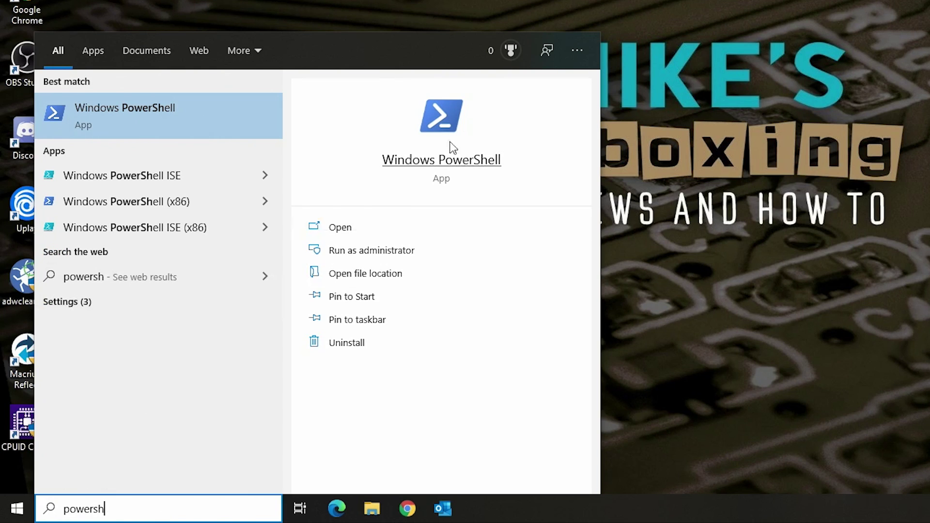
right_click(451, 162)
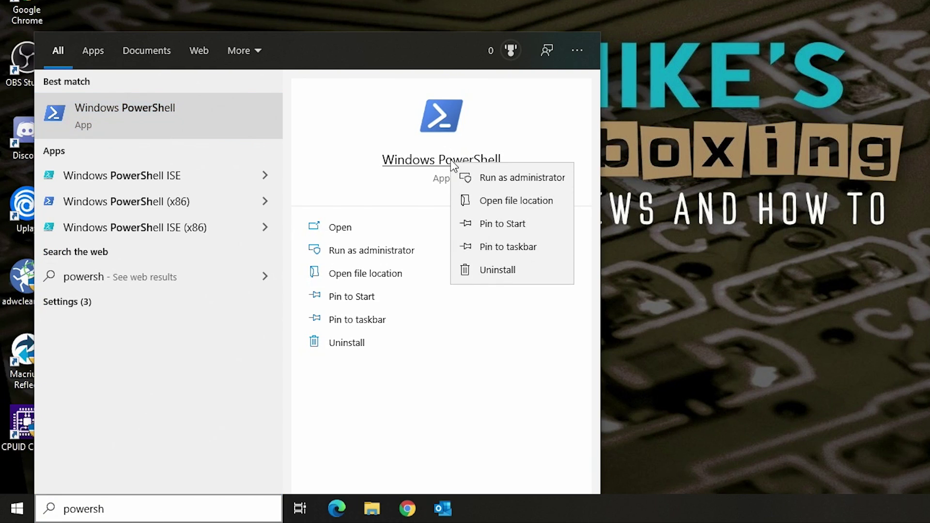
left_click(499, 179)
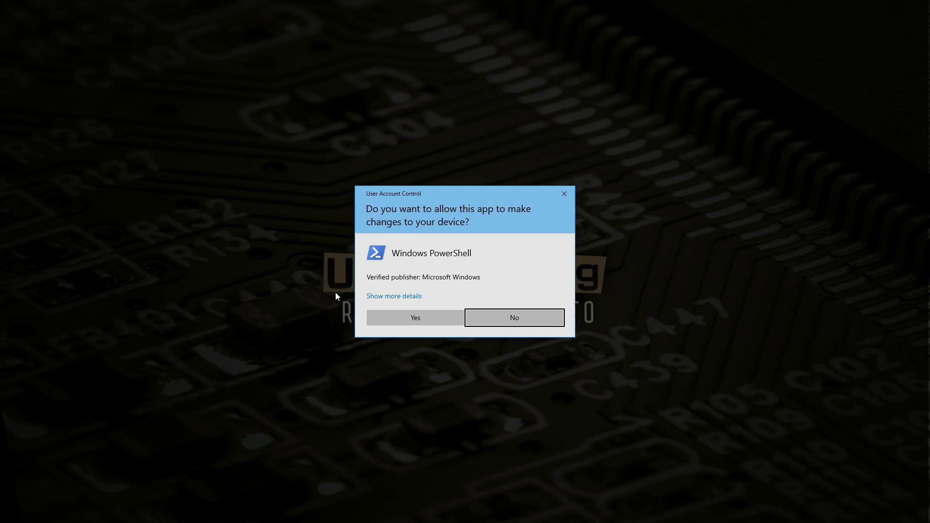
left_click(418, 318)
left_click_drag(262, 71, 302, 114)
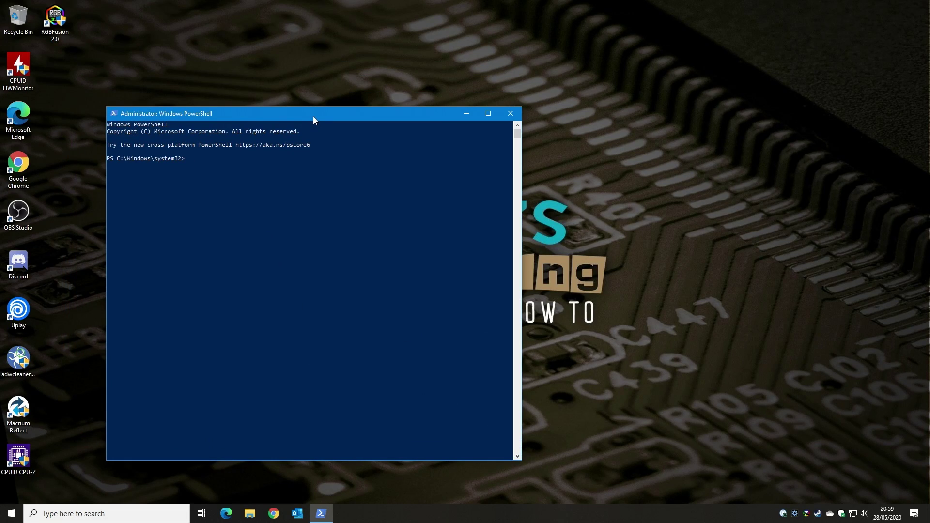
- Disable hibernation by running powercfg.exe /hibernate off in PowerShell
type("were")
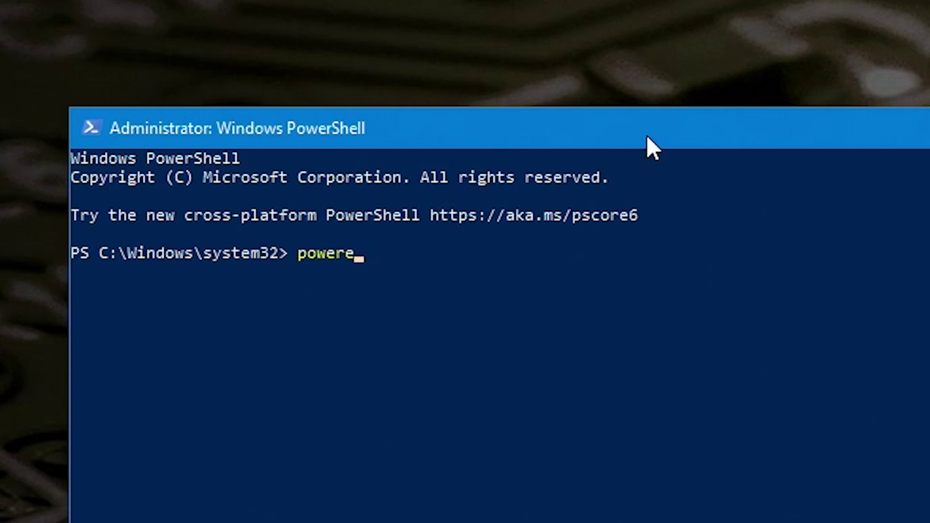
key("BackSpace")
key("BackSpace")
type("rcfg.exe")
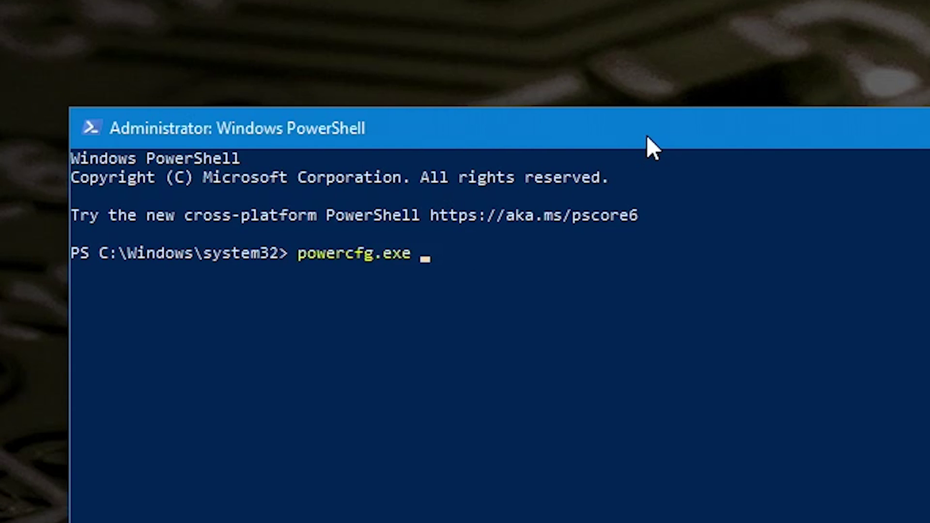
type(" /hibernate ")
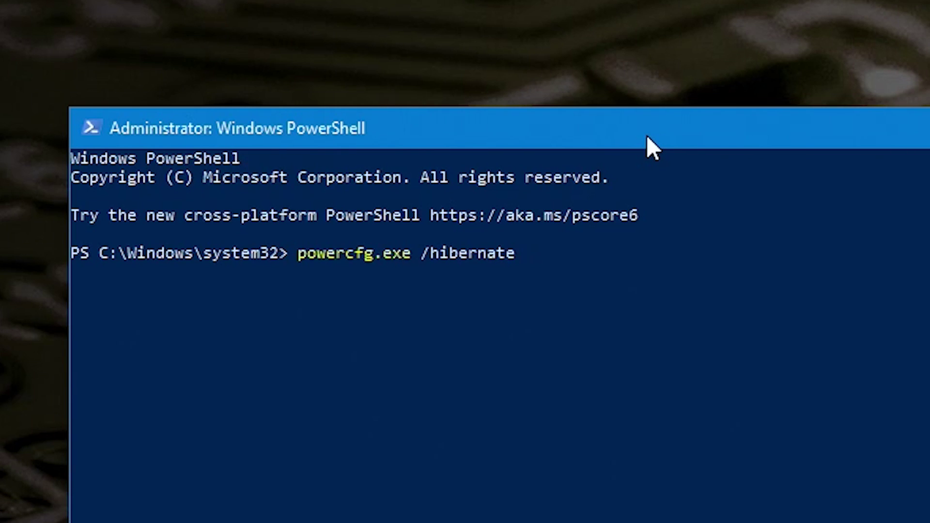
type("off")
key("Return")
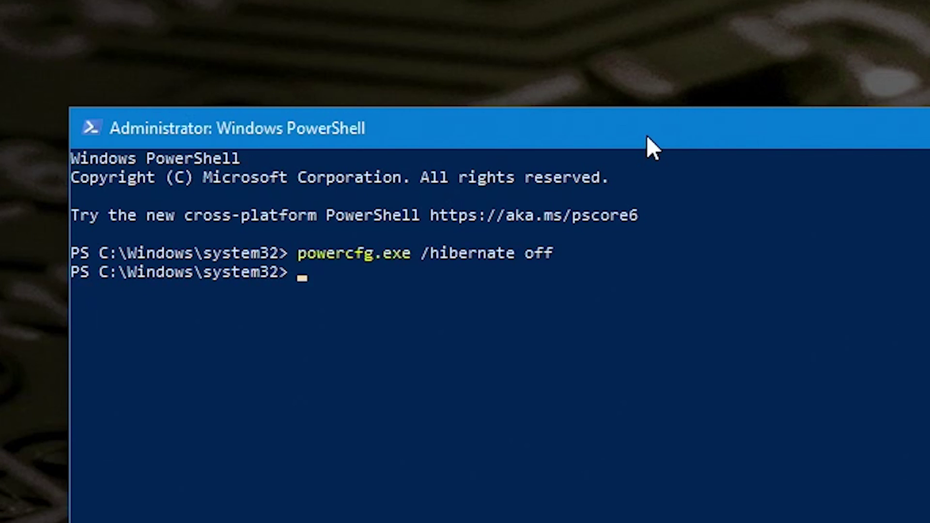
- Re-enable hibernation by changing the previous command to powercfg.exe /hibernate on and running it
key("Up")
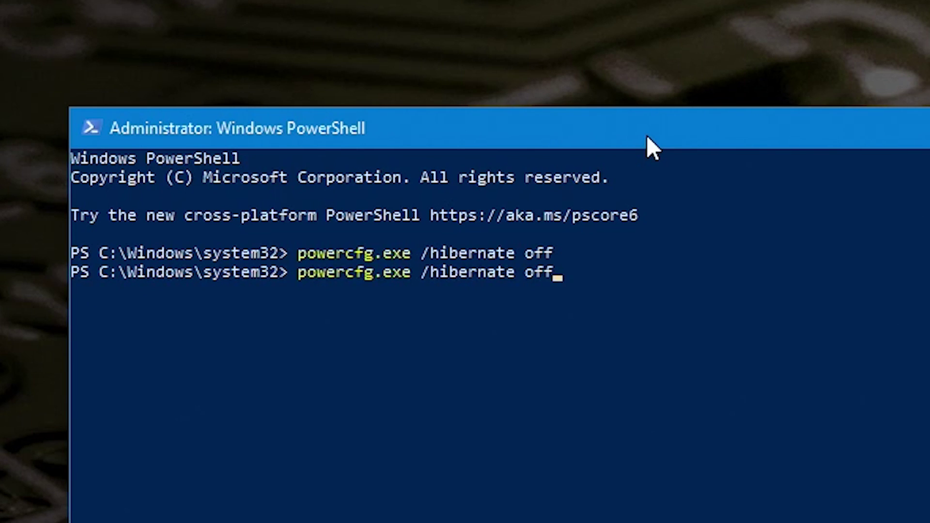
key("BackSpace")
key("BackSpace")
key("BackSpace")
type("on")
key("Return")
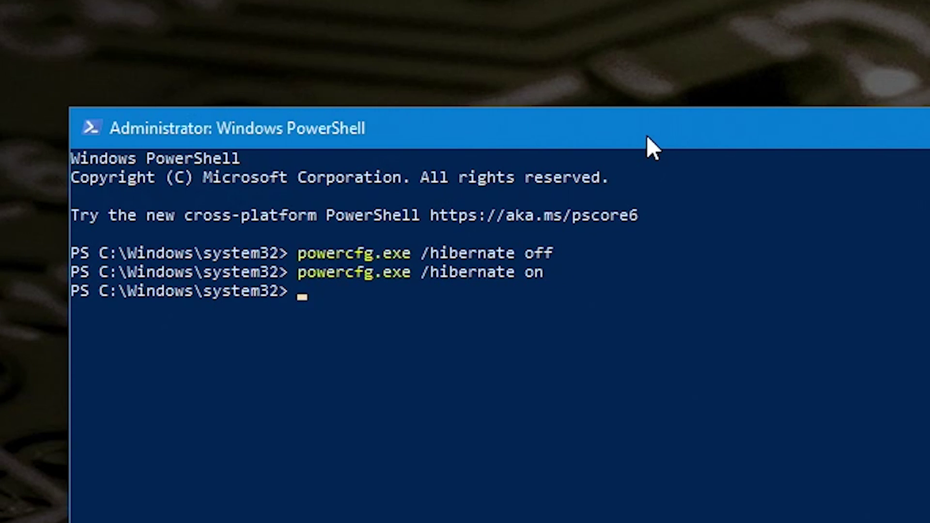
- Turn hibernation off again with powercfg.exe /hibernate off and close the PowerShell window
key("Up")
key("BackSpace")
key("BackSpace")
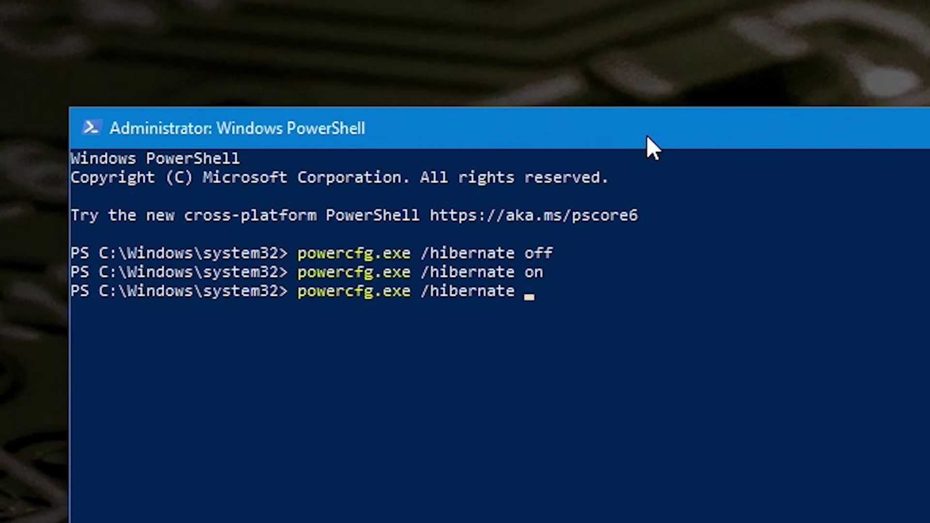
type("off")
key("Return")
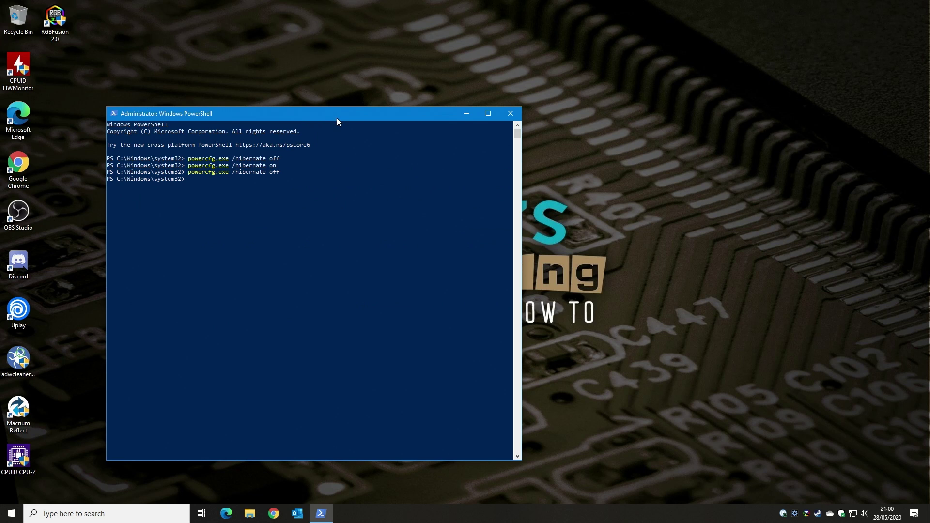
left_click_drag(337, 119, 367, 110)
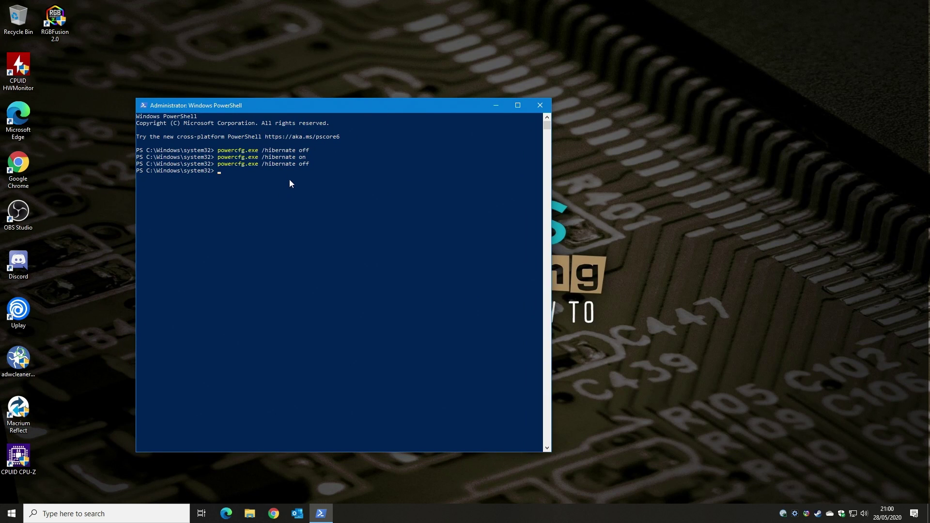
left_click(541, 107)
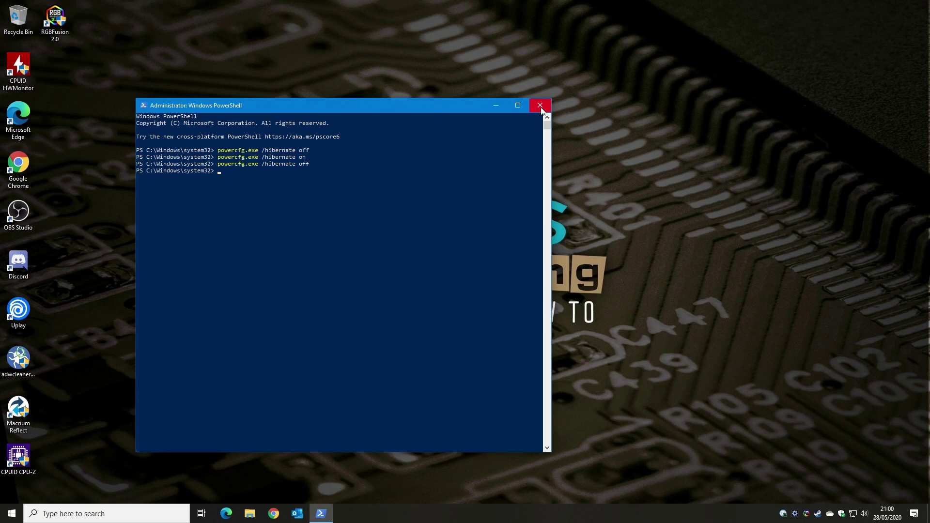